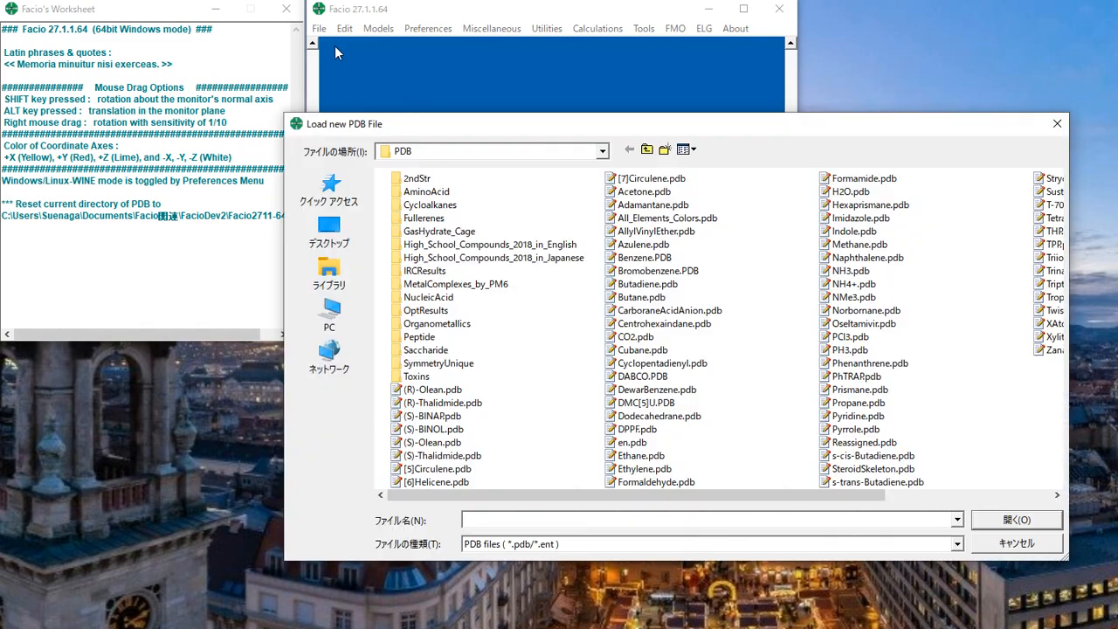
Load Cyclohexane_Boat.pdb from the Cycloalkanes folder
{"action": "left_click_drag", "start_coordinate": [663, 126], "coordinate": [499, 88]}
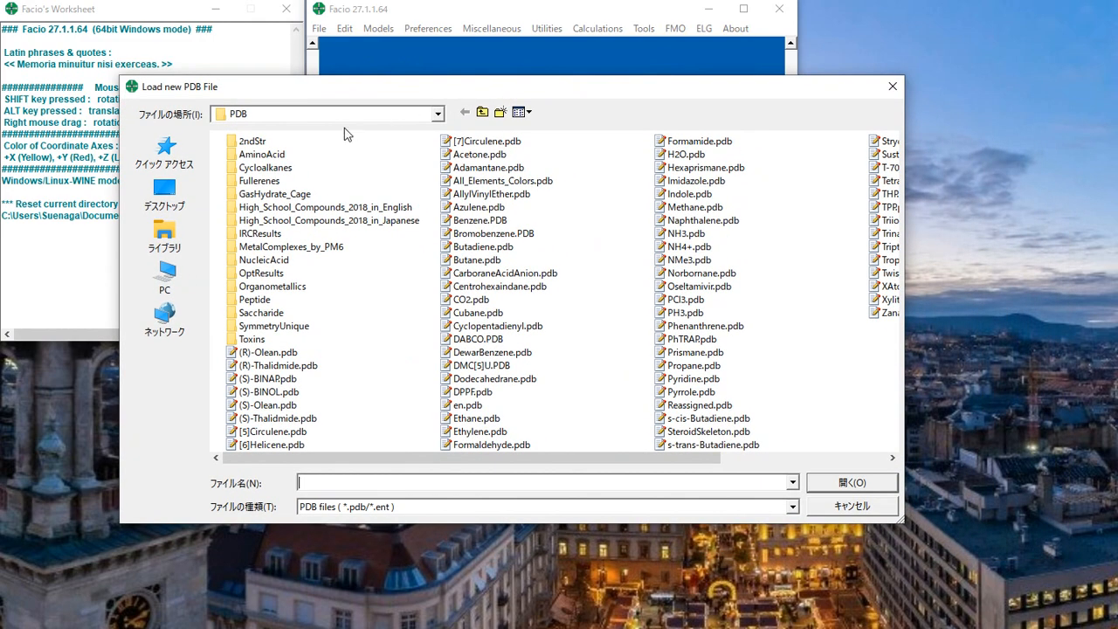
{"action": "double_click", "coordinate": [291, 168]}
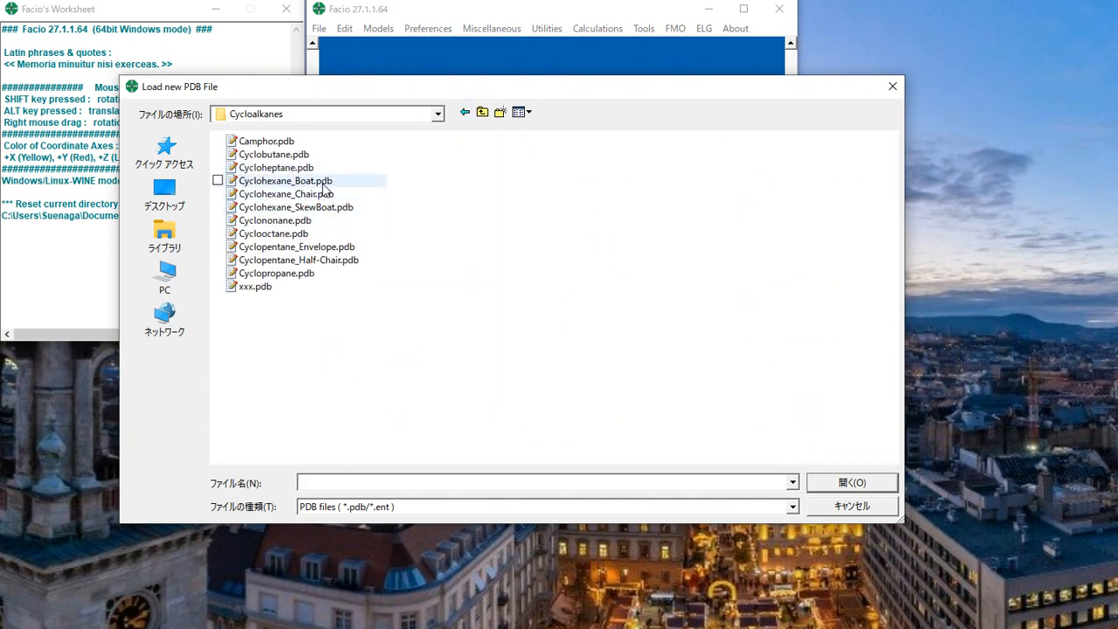
{"action": "left_click", "coordinate": [317, 184]}
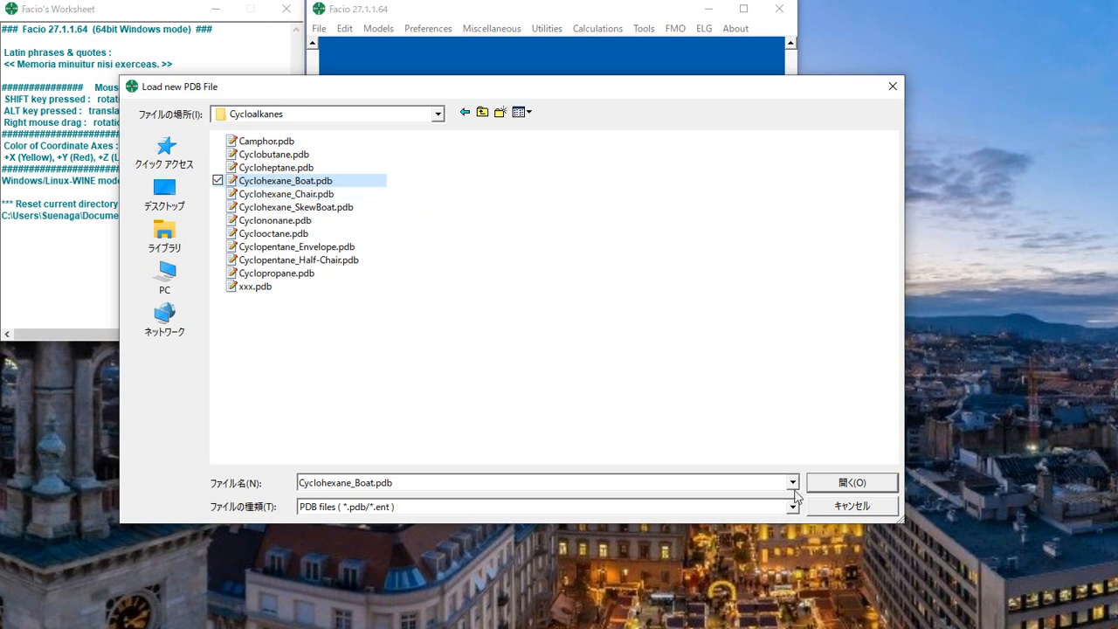
{"action": "left_click", "coordinate": [844, 483]}
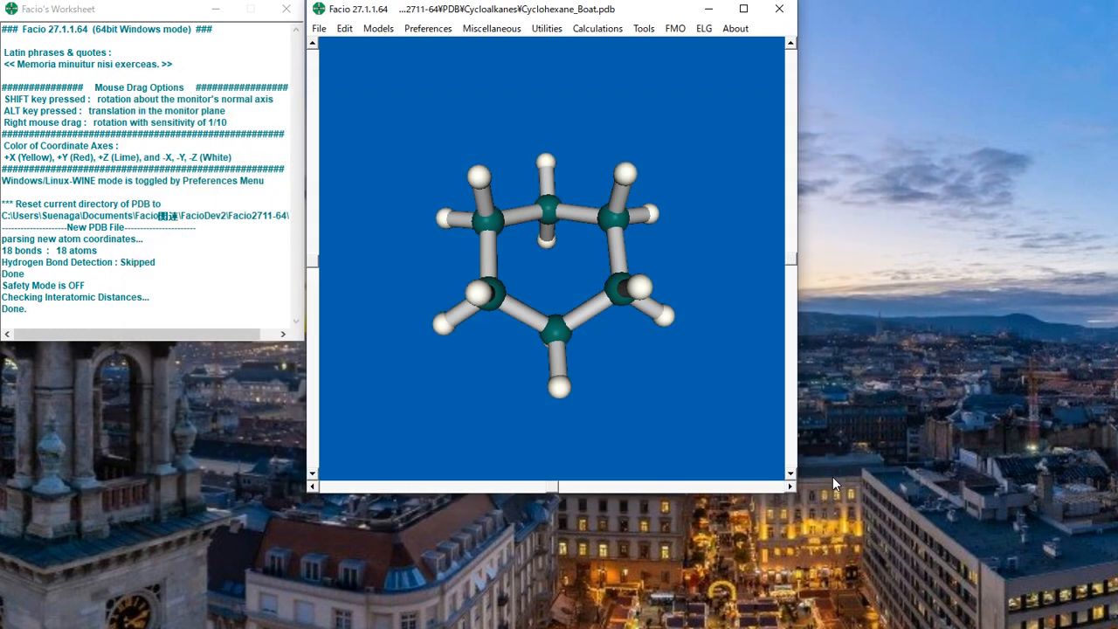
Save the boat cyclohexane in HETATM/CONECT PDB format as Camphor.pdb in the Cycloalkanes folder, overwriting the existing file
{"action": "left_click_drag", "start_coordinate": [731, 451], "coordinate": [578, 157]}
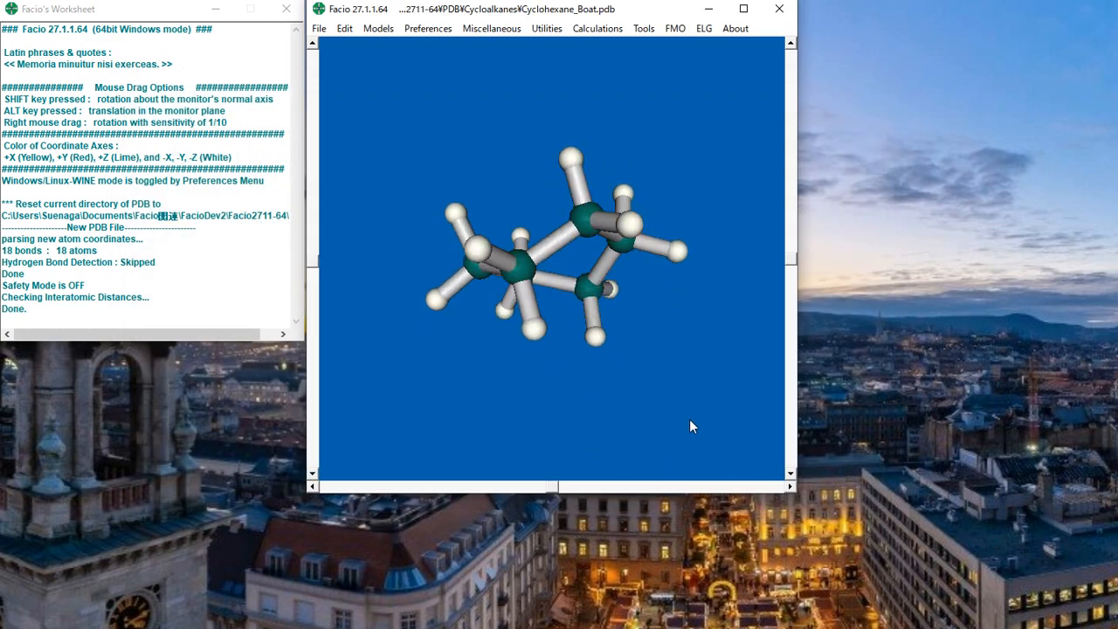
{"action": "left_click_drag", "start_coordinate": [689, 426], "coordinate": [638, 155]}
{"action": "left_click_drag", "start_coordinate": [679, 414], "coordinate": [690, 204]}
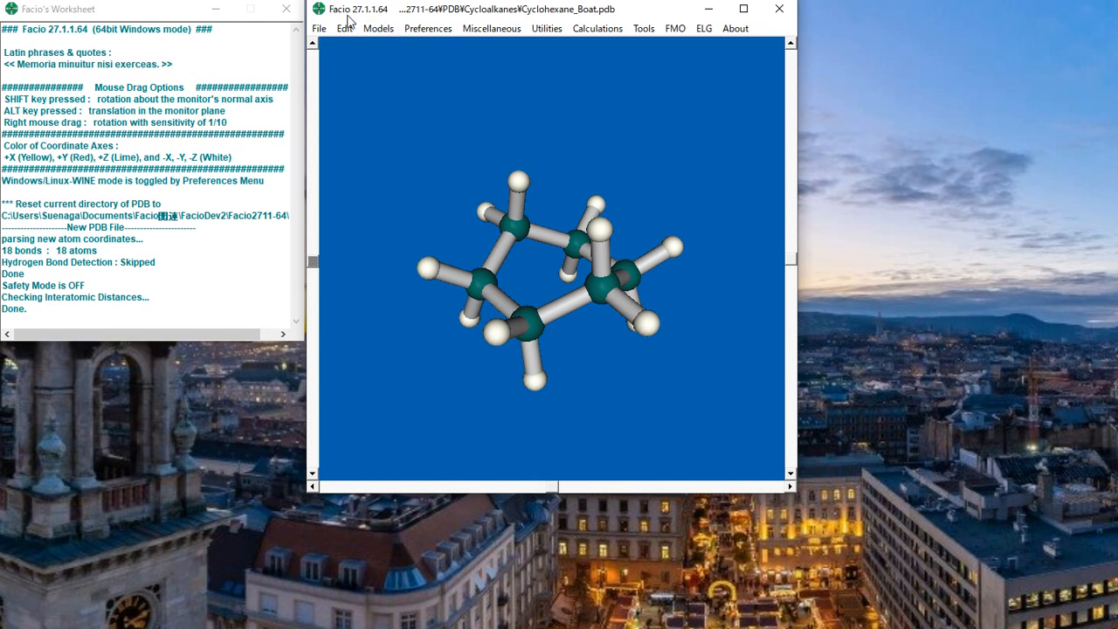
{"action": "left_click", "coordinate": [319, 30]}
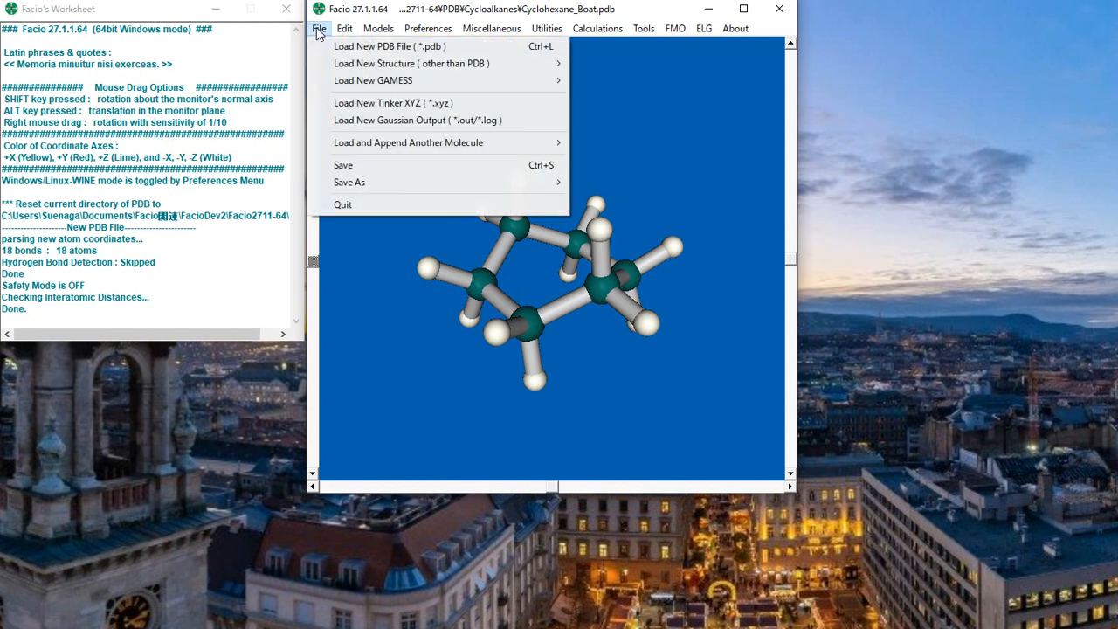
{"action": "mouse_move", "coordinate": [423, 188]}
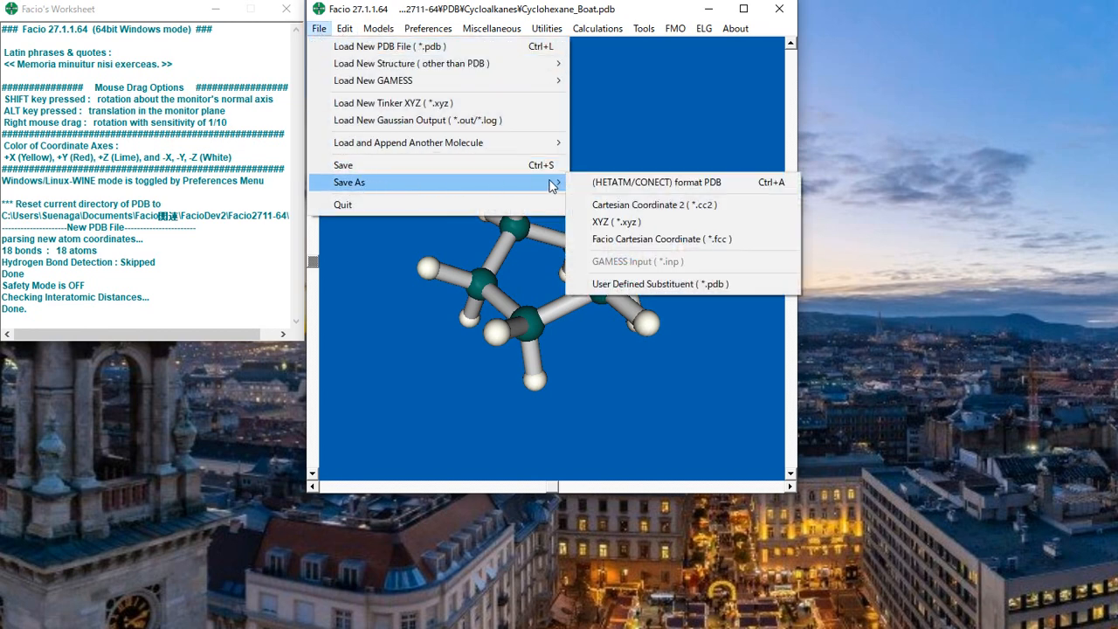
{"action": "left_click", "coordinate": [737, 186]}
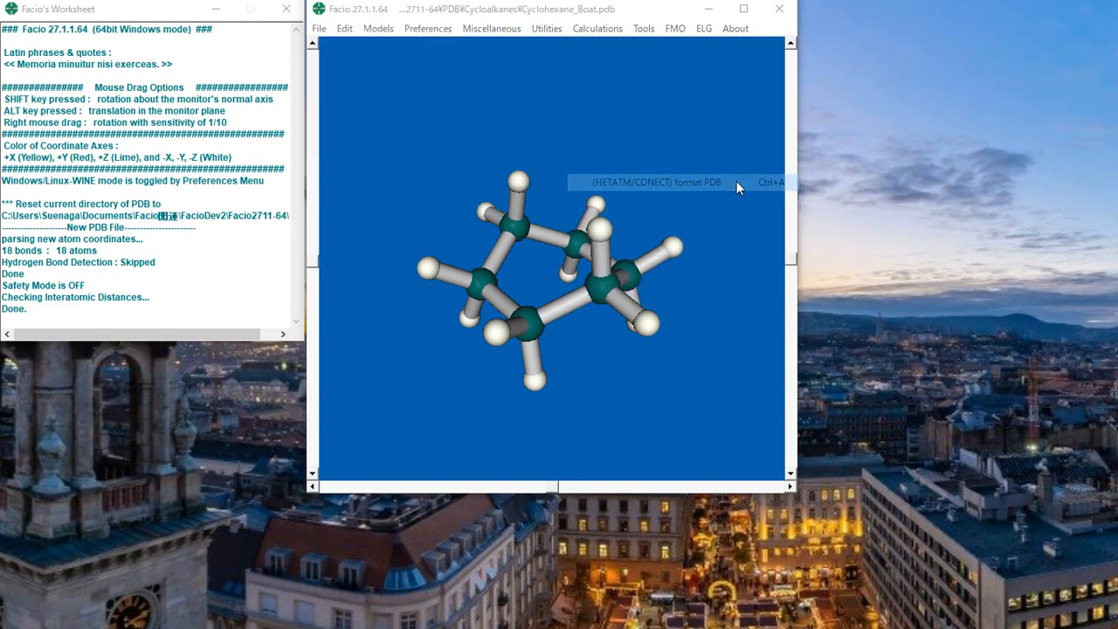
{"action": "left_click", "coordinate": [266, 141]}
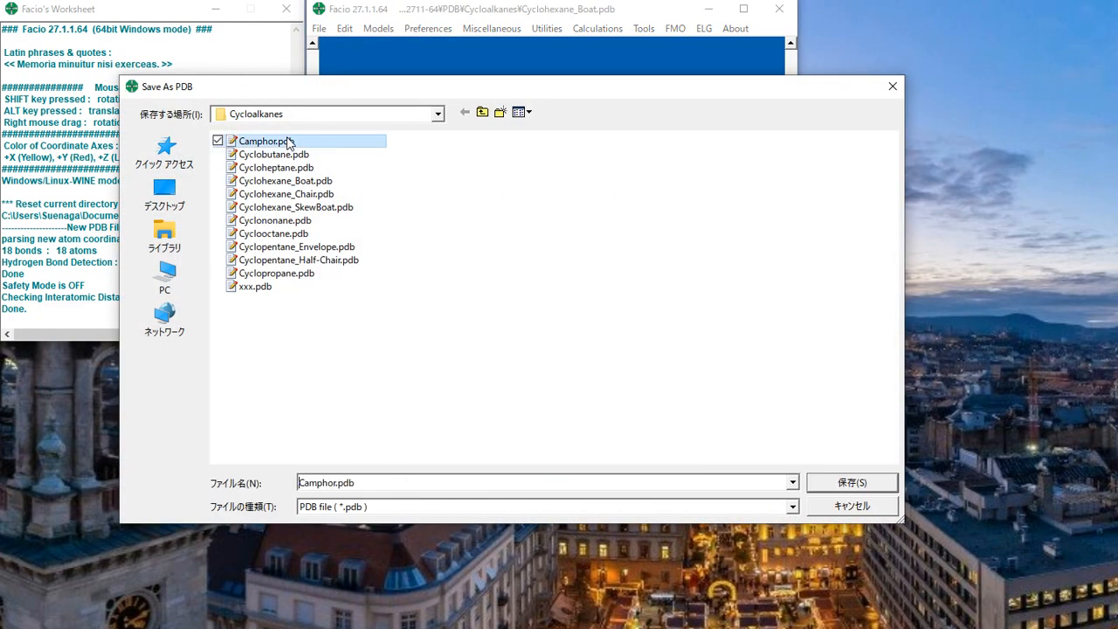
{"action": "left_click", "coordinate": [863, 483]}
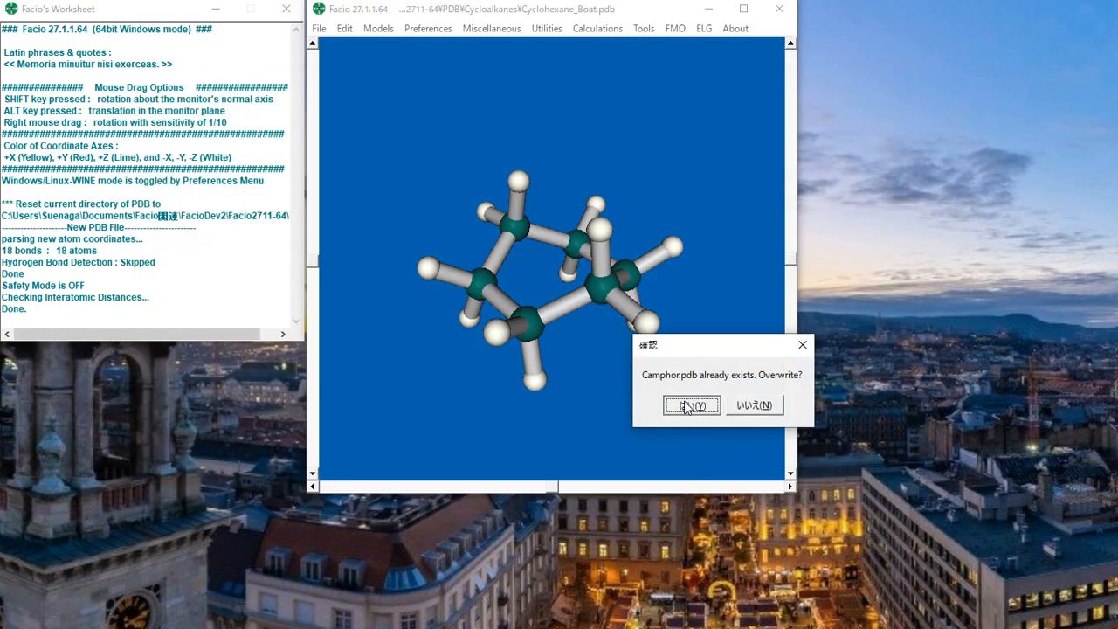
{"action": "left_click", "coordinate": [686, 408]}
Replace the upward-pointing hydrogen on one raised end carbon of the boat ring with a CH3 group
{"action": "left_click", "coordinate": [345, 29]}
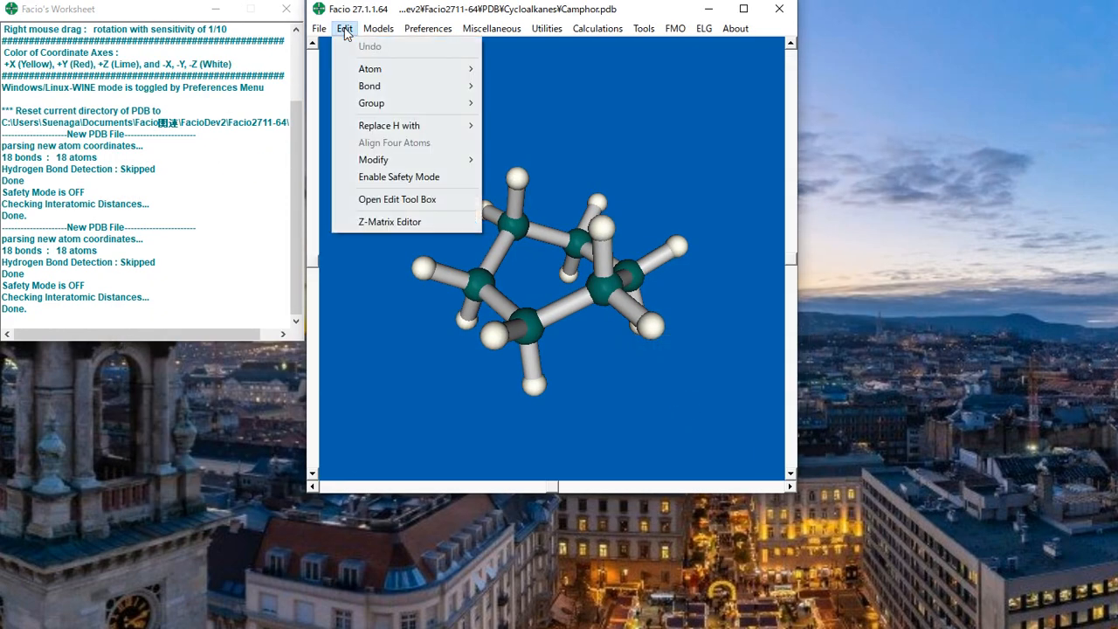
{"action": "mouse_move", "coordinate": [387, 128]}
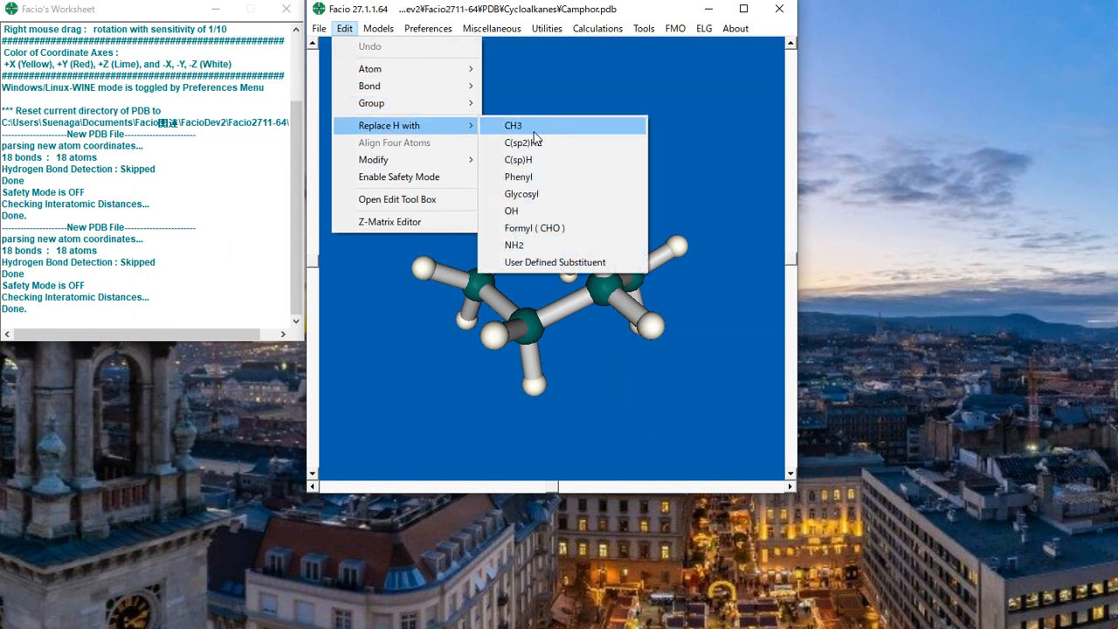
{"action": "left_click", "coordinate": [557, 131]}
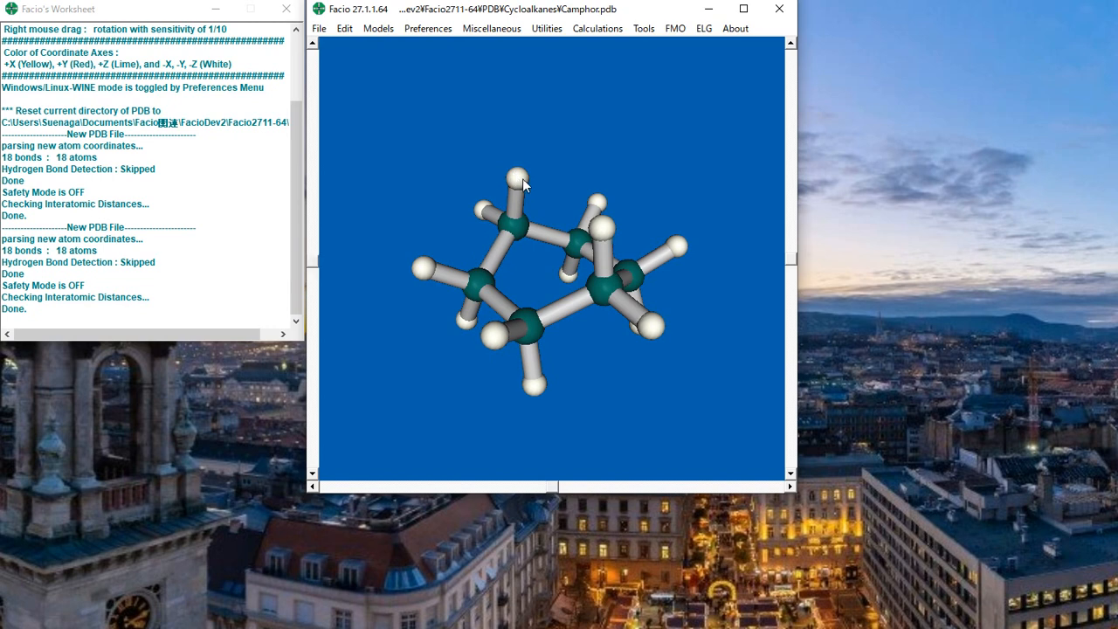
{"action": "left_click", "coordinate": [520, 185]}
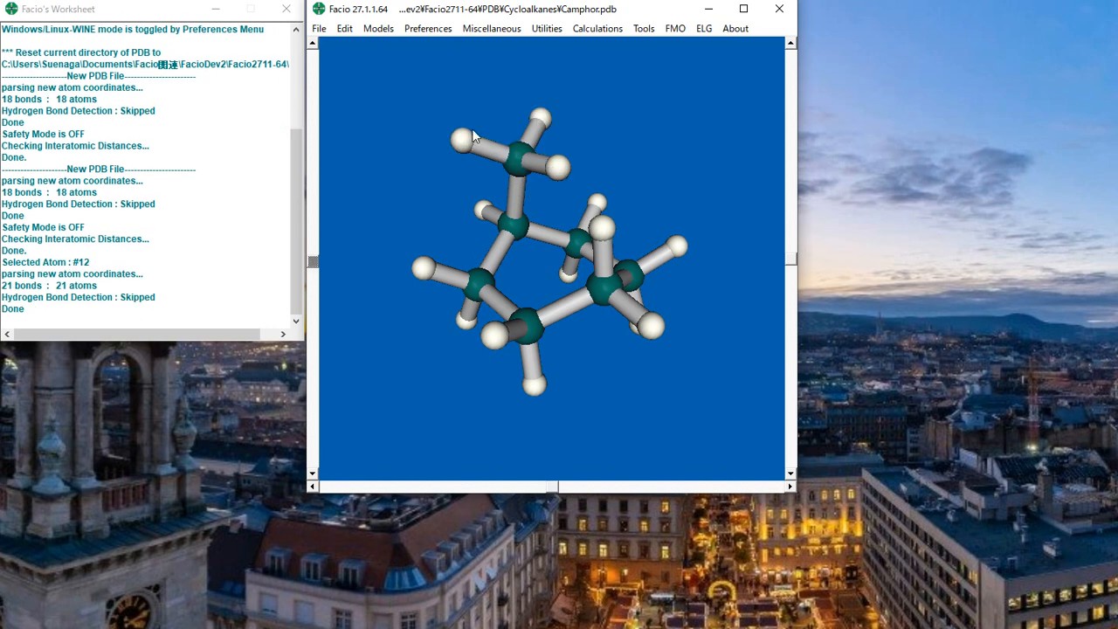
Delete the methyl hydrogen facing the ring and the upward-pointing hydrogen on the opposite raised end carbon
{"action": "left_click", "coordinate": [345, 27]}
{"action": "mouse_move", "coordinate": [391, 77]}
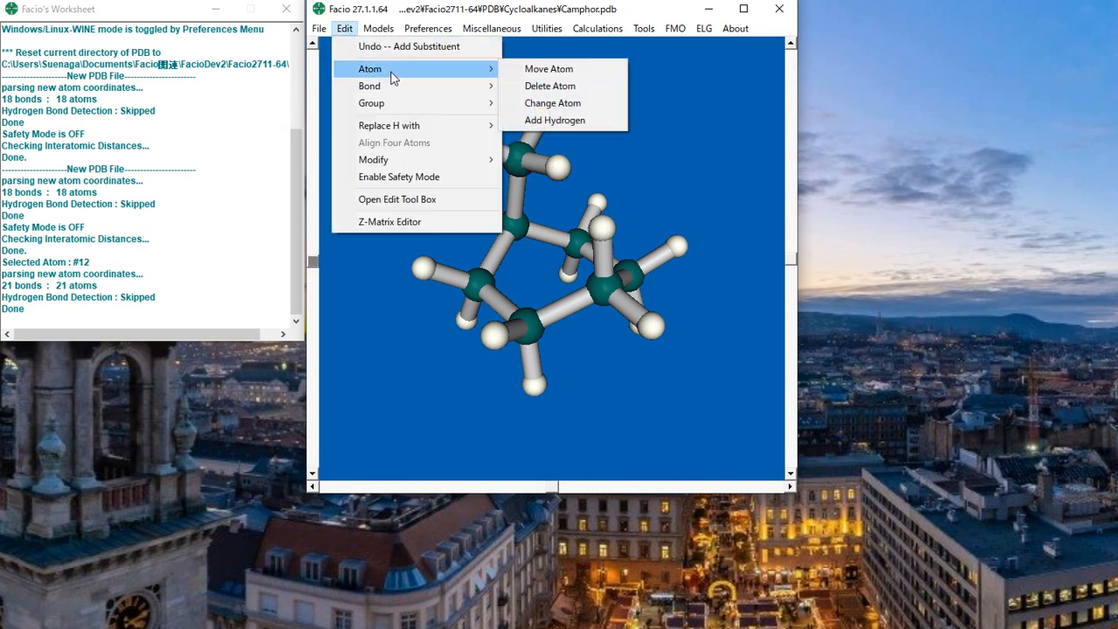
{"action": "left_click", "coordinate": [551, 87]}
{"action": "left_click", "coordinate": [559, 168]}
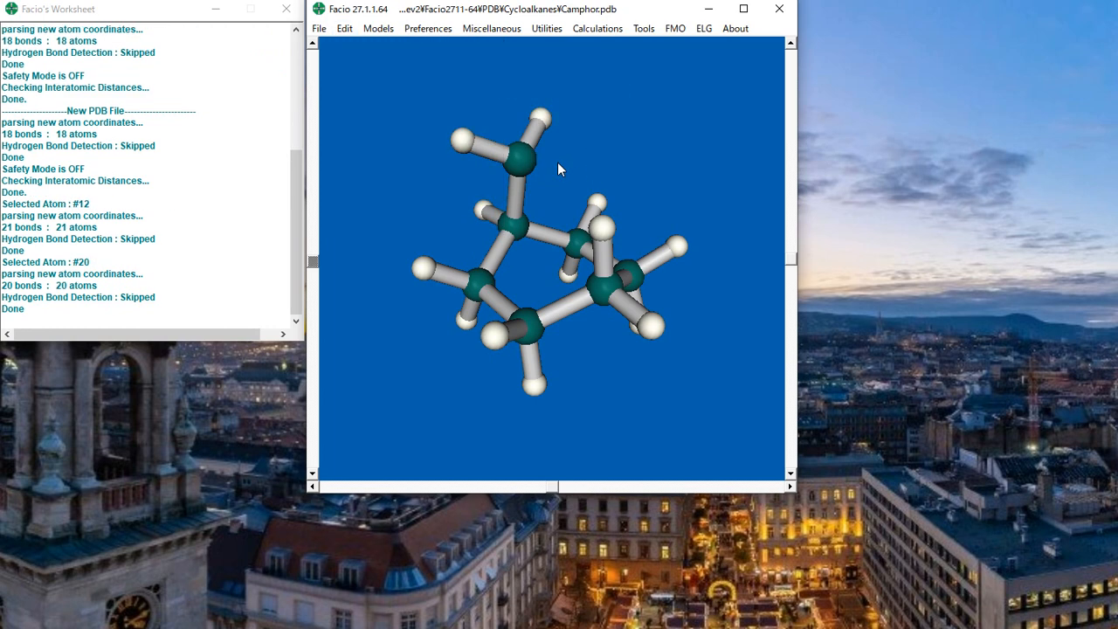
{"action": "left_click", "coordinate": [602, 229]}
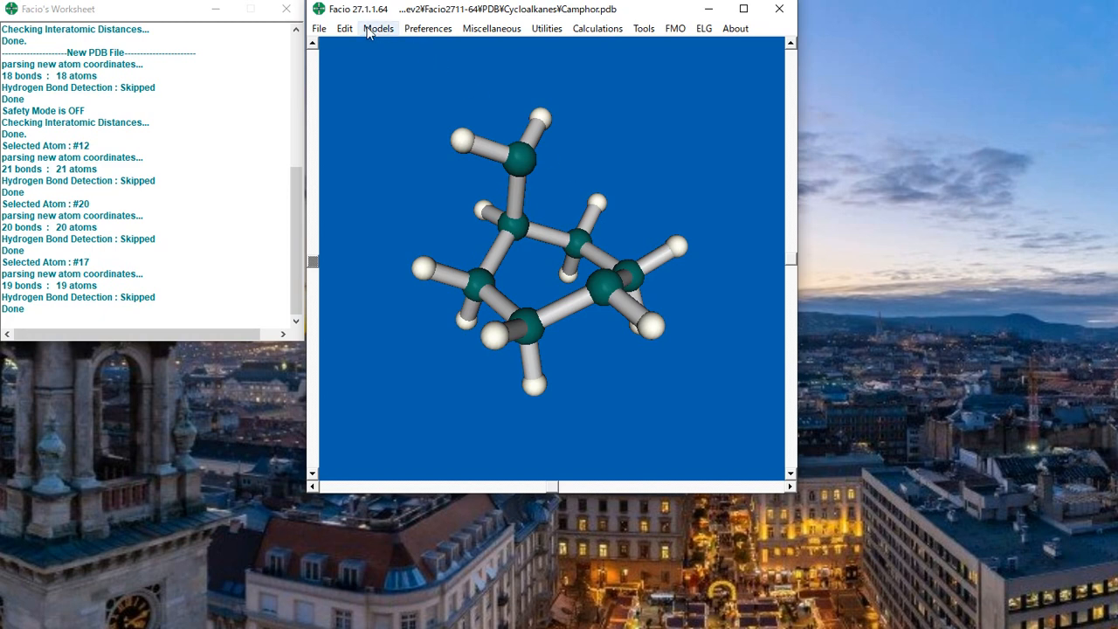
Make a bond from the former methyl carbon to the opposite raised ring carbon to form a one-carbon bridge
{"action": "left_click", "coordinate": [344, 28]}
{"action": "mouse_move", "coordinate": [382, 93]}
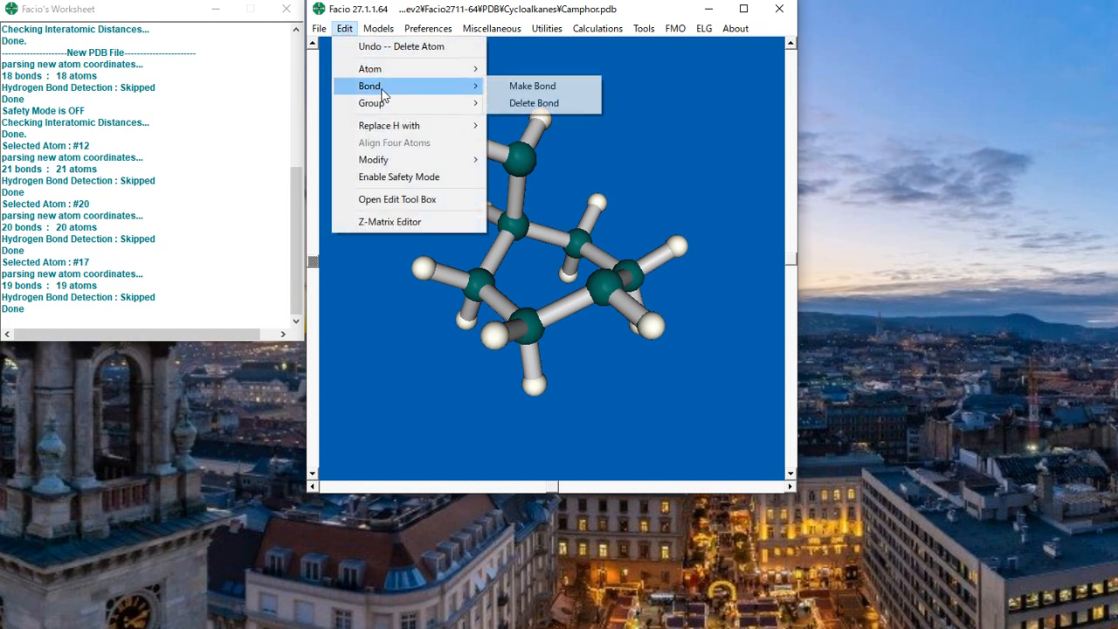
{"action": "left_click", "coordinate": [533, 85]}
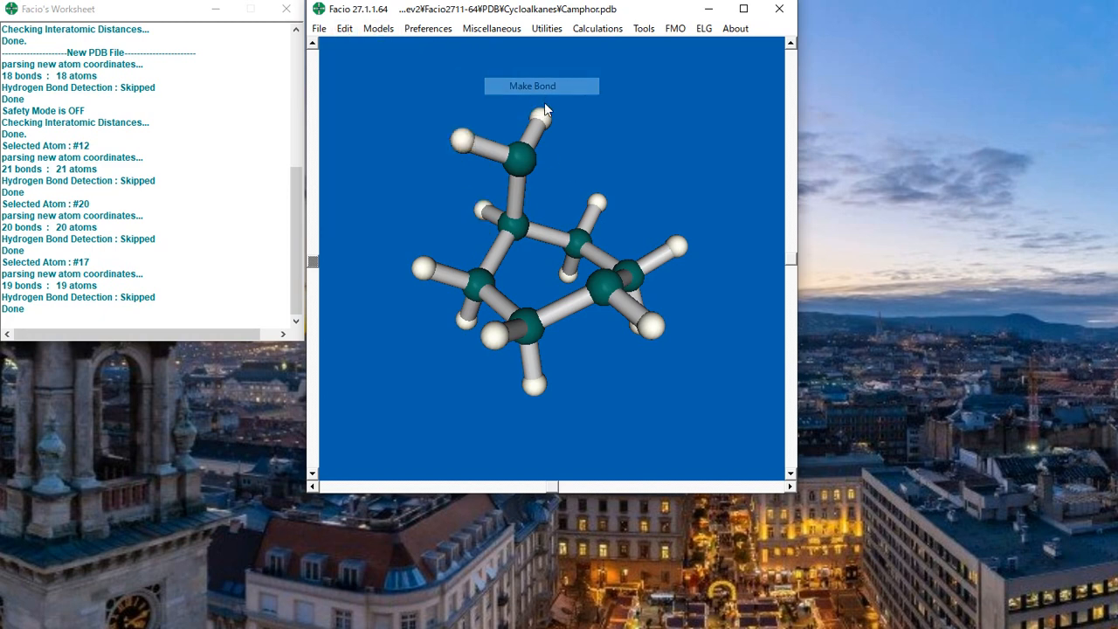
{"action": "left_click", "coordinate": [526, 165]}
{"action": "left_click", "coordinate": [597, 288]}
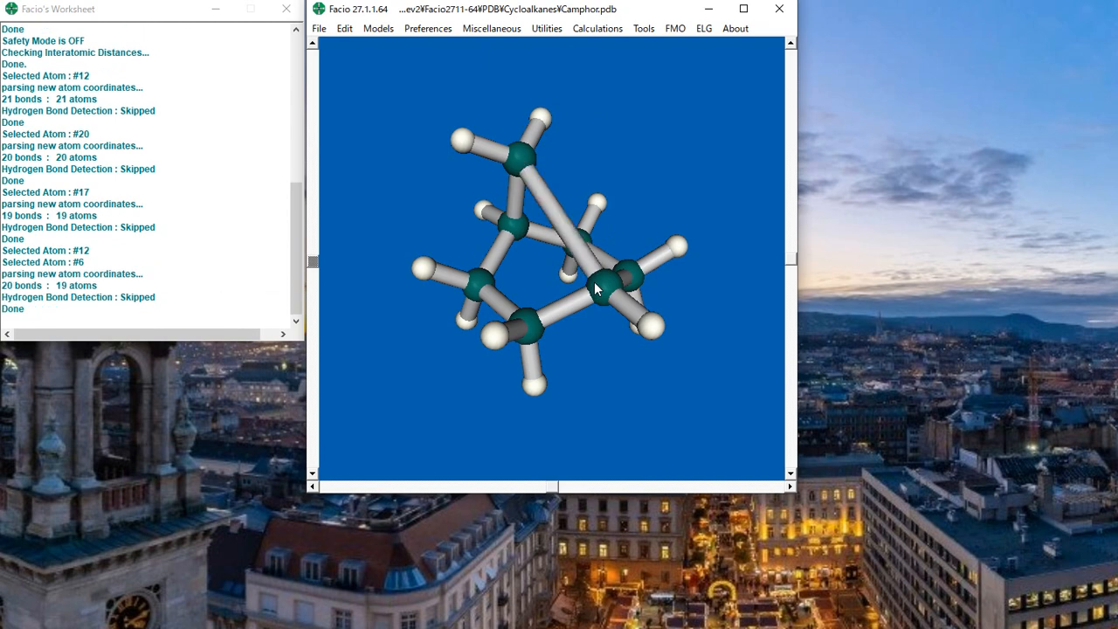
Run a GAMESS (US) geometry optimization of the bridged molecule with the PM3 basis and Camphor as base file name
{"action": "left_click_drag", "start_coordinate": [620, 359], "coordinate": [699, 449]}
{"action": "left_click", "coordinate": [590, 30]}
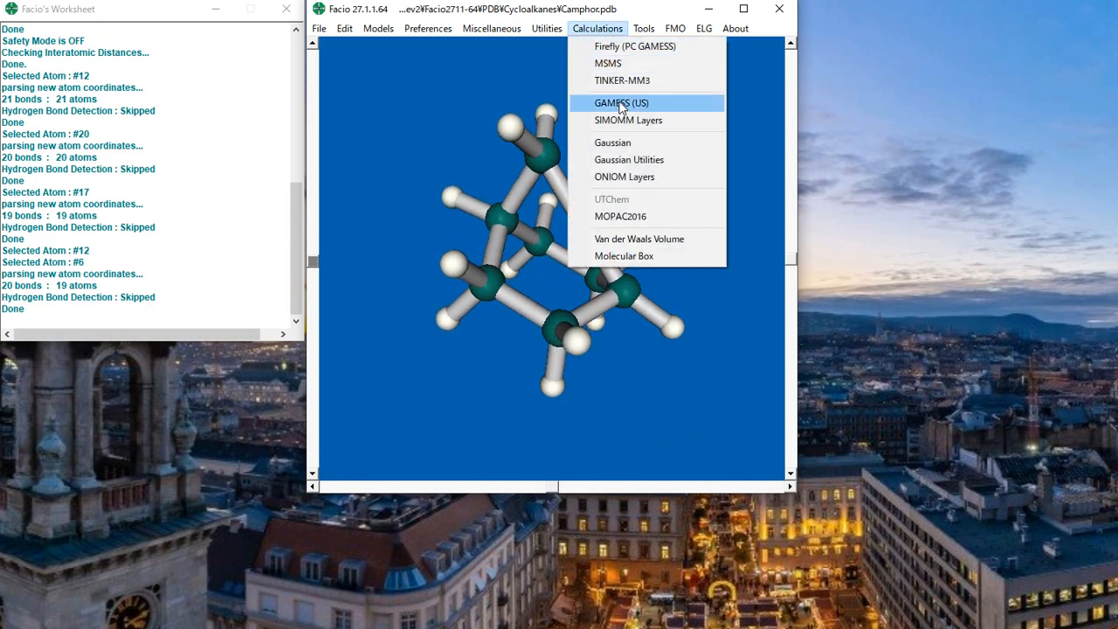
{"action": "left_click", "coordinate": [680, 104]}
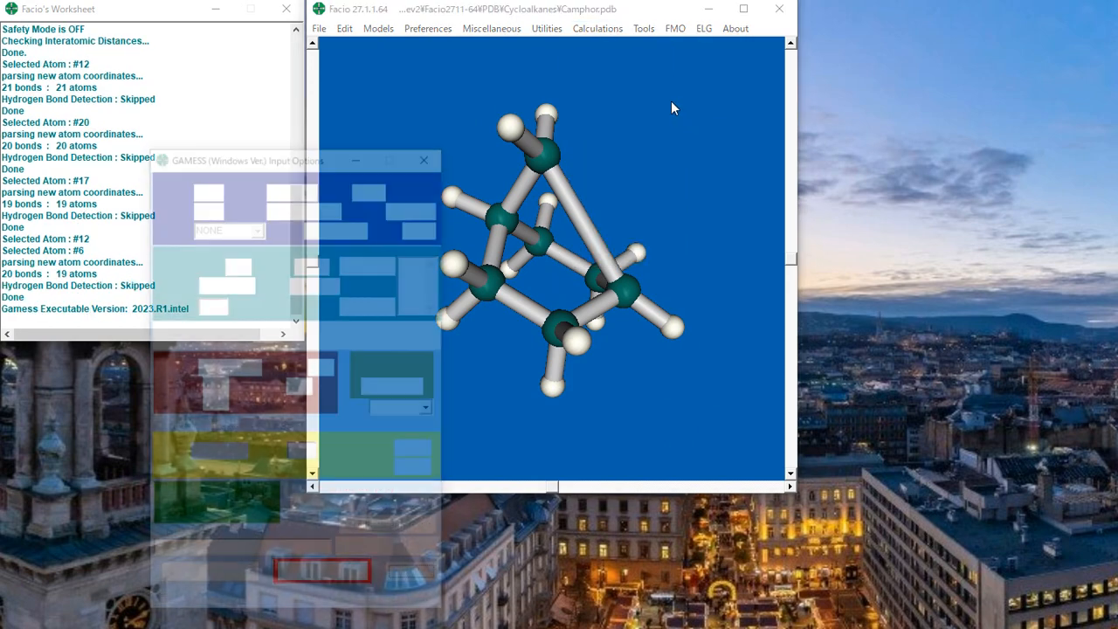
{"action": "left_click_drag", "start_coordinate": [285, 154], "coordinate": [242, 100]}
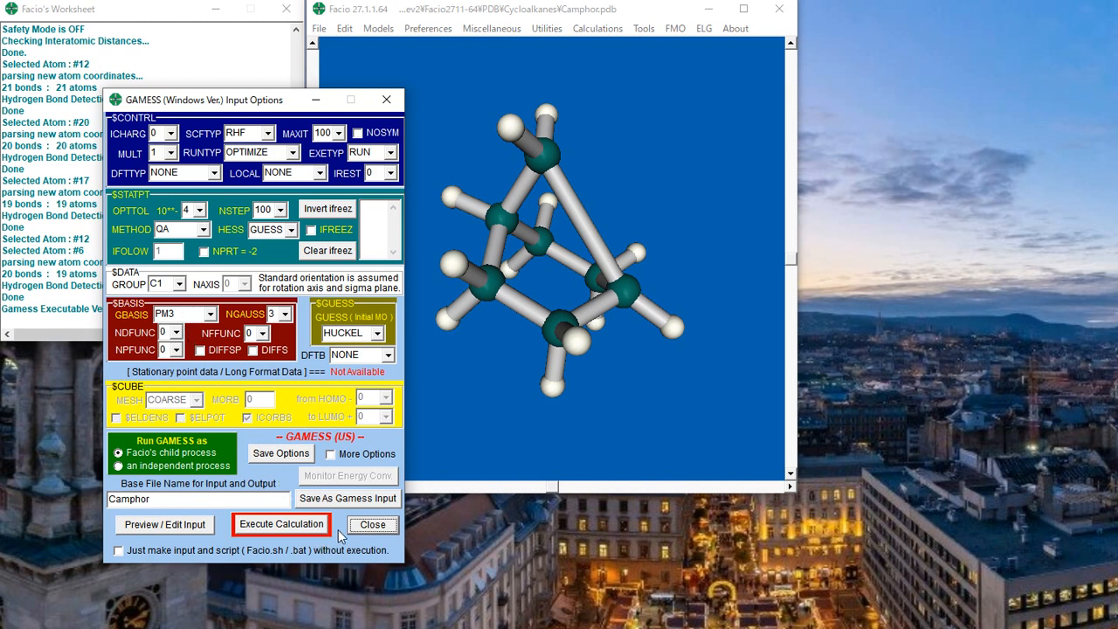
{"action": "left_click", "coordinate": [310, 527]}
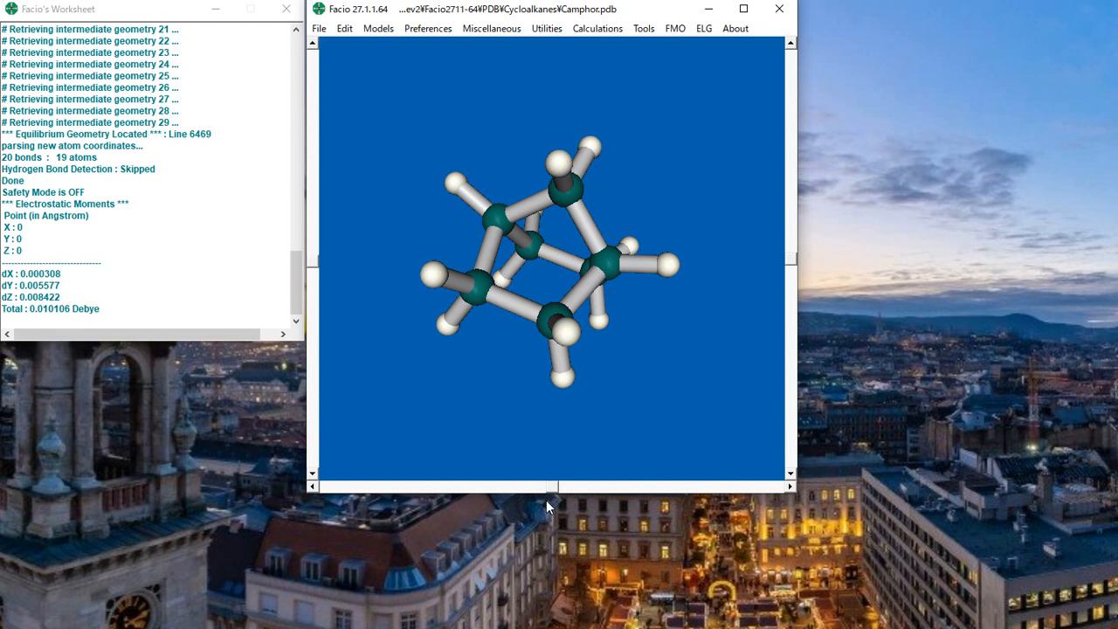
Delete the outward-facing hydrogen on the front CH2 carbon next to a bridgehead
{"action": "mouse_move", "coordinate": [678, 376]}
{"action": "left_mouse_down"}
{"action": "mouse_move", "coordinate": [603, 402]}
{"action": "mouse_move", "coordinate": [686, 414]}
{"action": "mouse_move", "coordinate": [693, 399]}
{"action": "mouse_move", "coordinate": [675, 395]}
{"action": "left_mouse_up"}
{"action": "mouse_move", "coordinate": [434, 431]}
{"action": "left_mouse_down"}
{"action": "mouse_move", "coordinate": [699, 419]}
{"action": "mouse_move", "coordinate": [478, 367]}
{"action": "mouse_move", "coordinate": [397, 385]}
{"action": "mouse_move", "coordinate": [641, 459]}
{"action": "mouse_move", "coordinate": [484, 429]}
{"action": "mouse_move", "coordinate": [447, 447]}
{"action": "mouse_move", "coordinate": [419, 427]}
{"action": "left_mouse_up"}
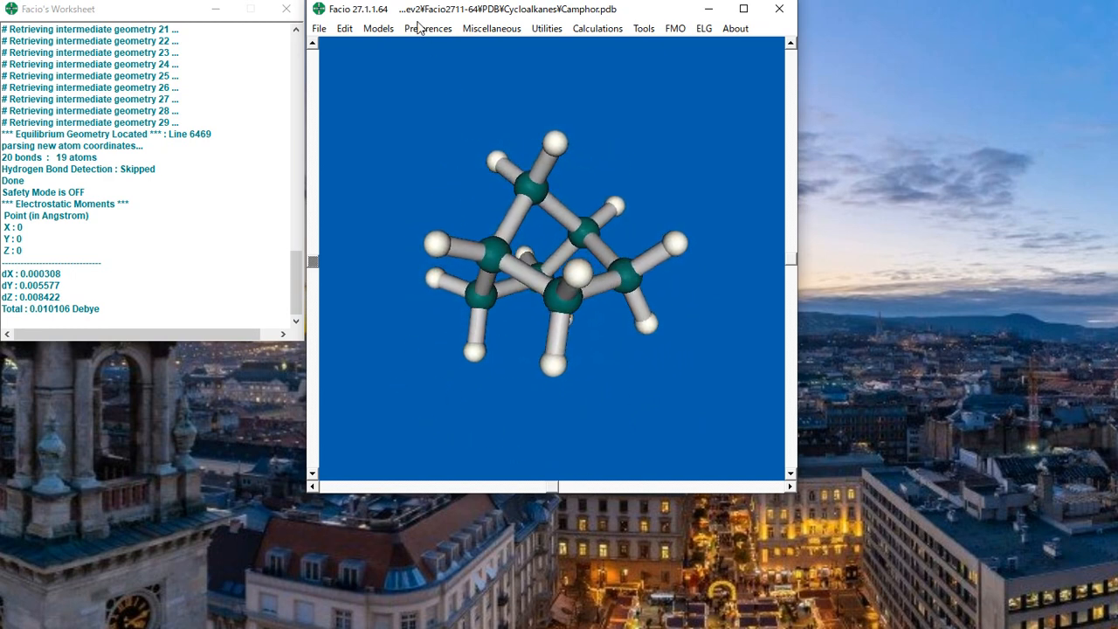
{"action": "left_click", "coordinate": [345, 28]}
{"action": "mouse_move", "coordinate": [399, 72]}
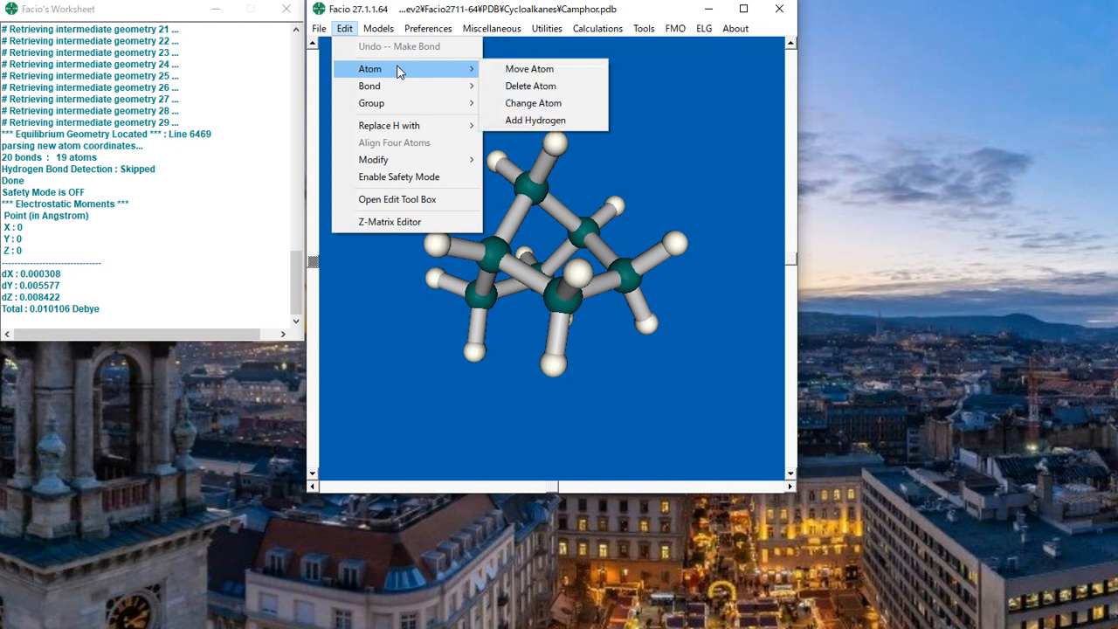
{"action": "left_click", "coordinate": [531, 87]}
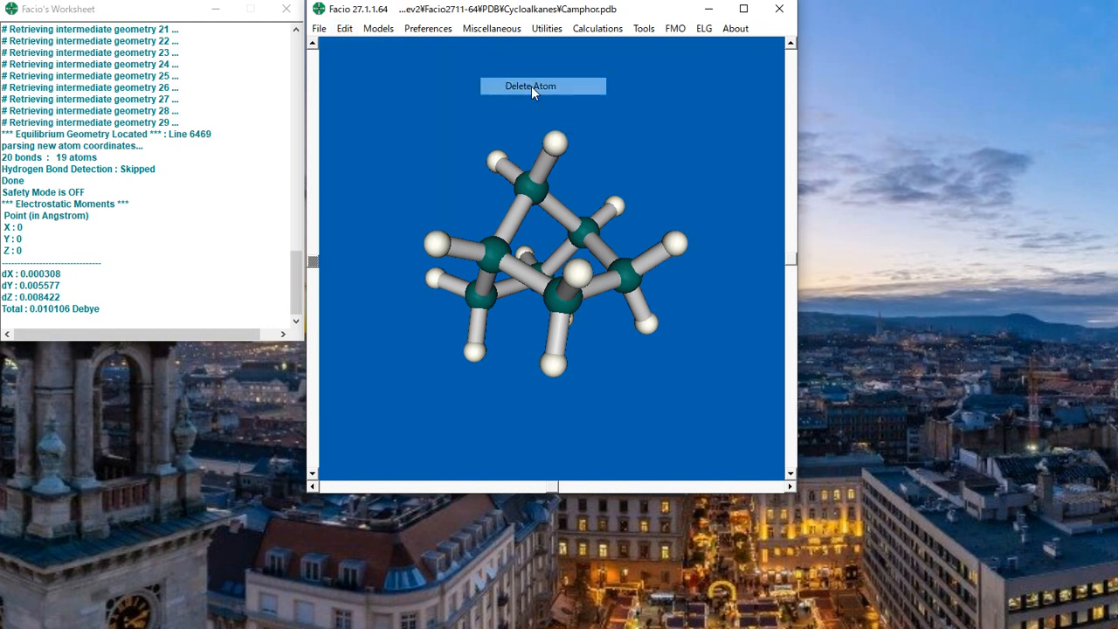
{"action": "left_click", "coordinate": [579, 268]}
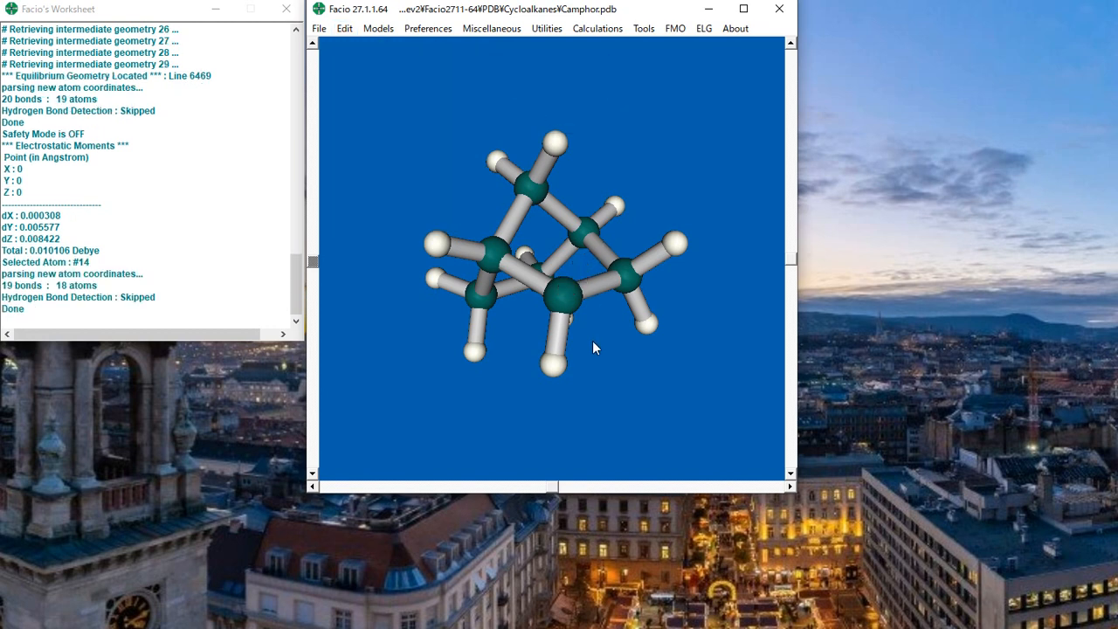
Change the remaining hydrogen on that front carbon to oxygen (O)
{"action": "left_click_drag", "start_coordinate": [619, 417], "coordinate": [594, 421]}
{"action": "left_click", "coordinate": [344, 28]}
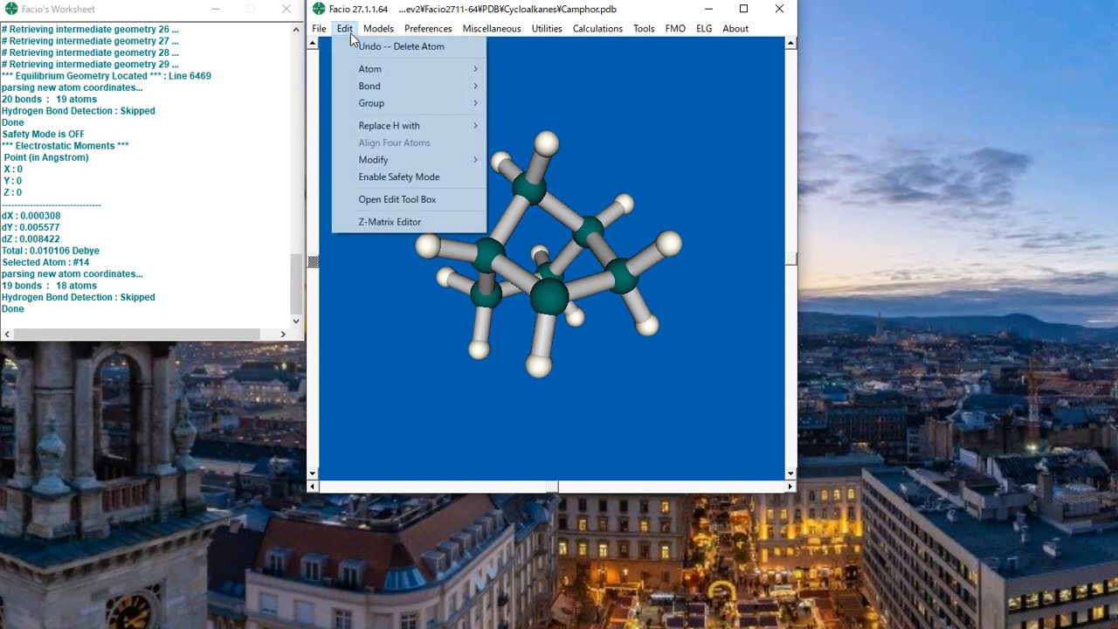
{"action": "mouse_move", "coordinate": [393, 69]}
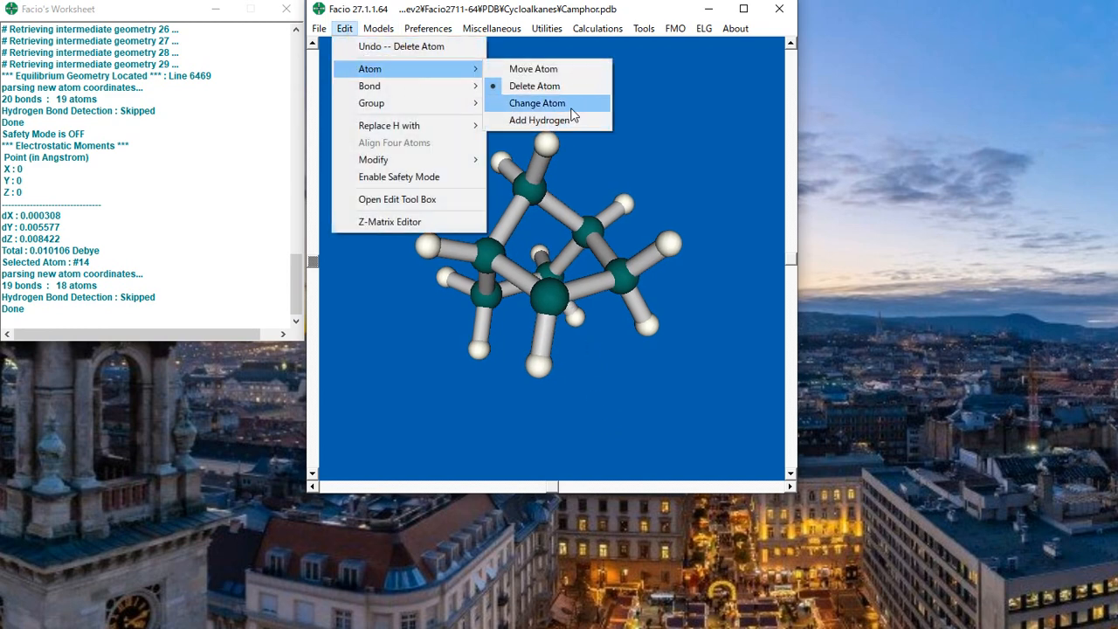
{"action": "left_click", "coordinate": [537, 103]}
{"action": "left_click", "coordinate": [541, 373]}
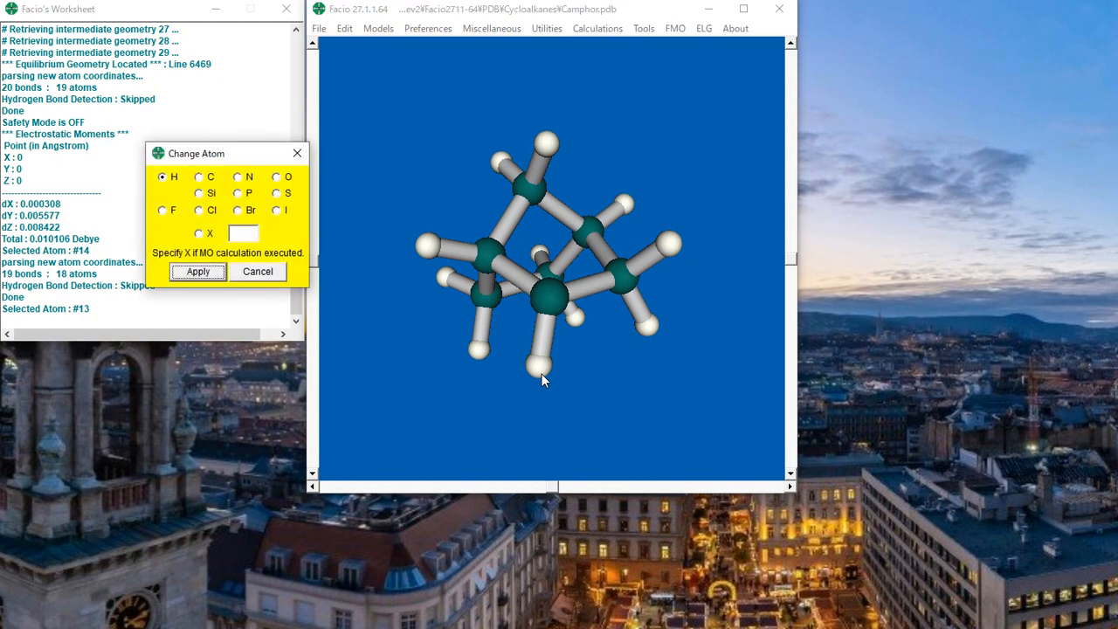
{"action": "left_click", "coordinate": [277, 179]}
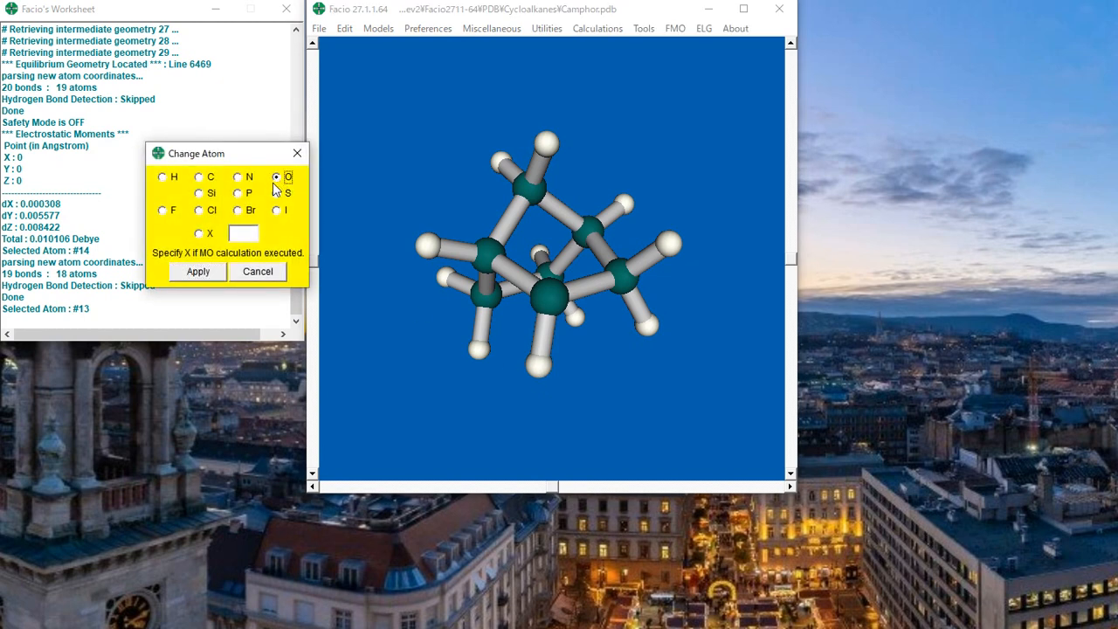
{"action": "left_click", "coordinate": [198, 271]}
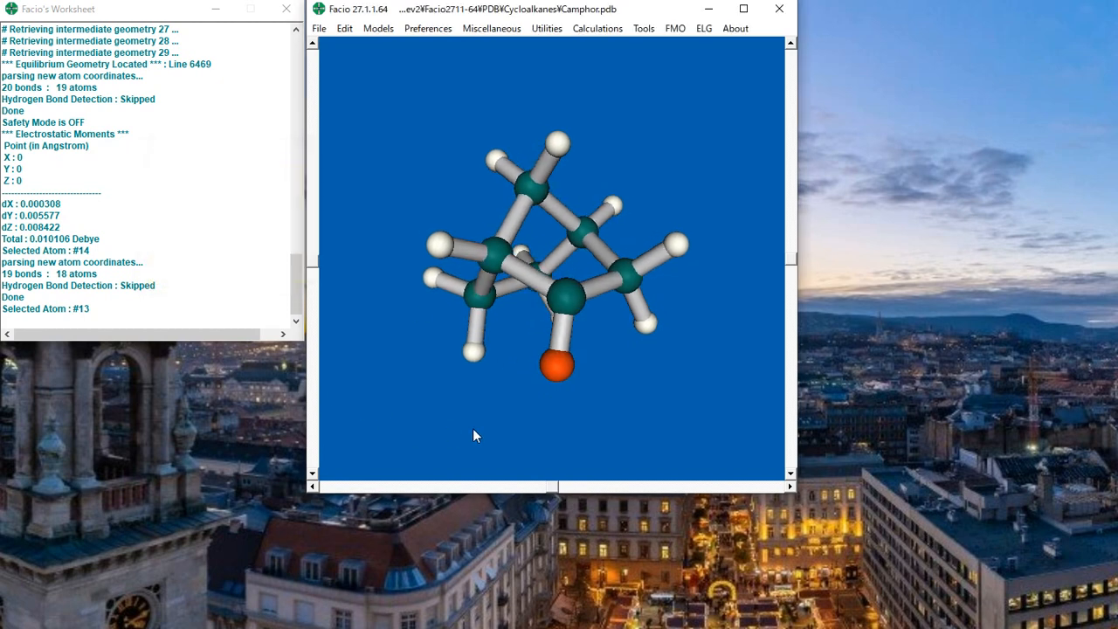
{"action": "left_click_drag", "start_coordinate": [472, 427], "coordinate": [448, 428]}
Save the ketone structure and run a GAMESS (US) geometry optimization with the PM3 basis and base file name Camphor
{"action": "left_click", "coordinate": [319, 28]}
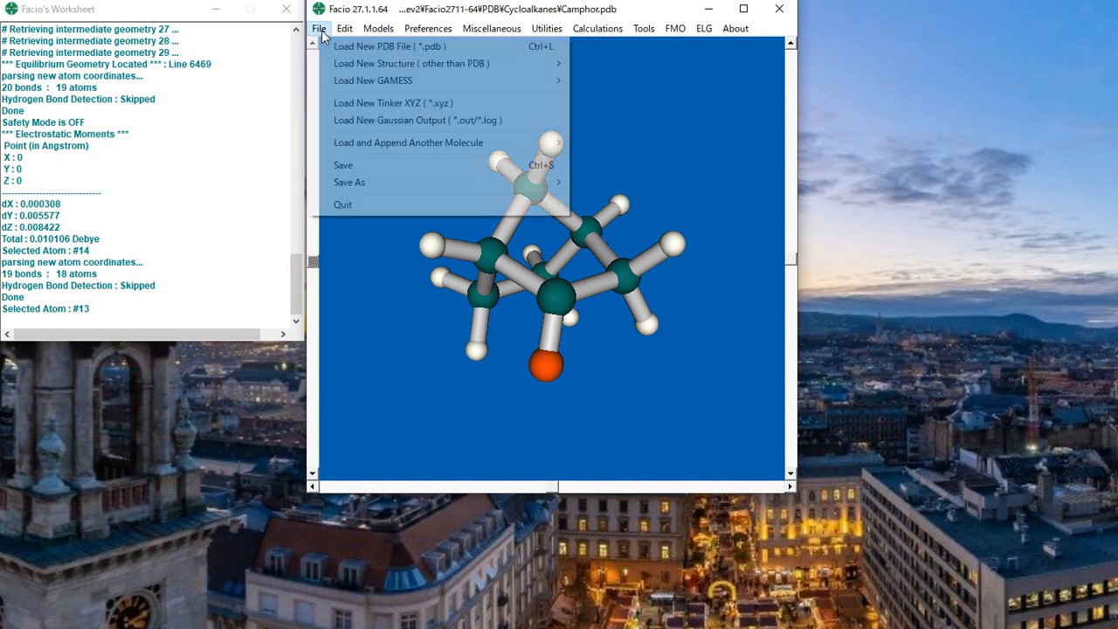
{"action": "left_click", "coordinate": [362, 164]}
{"action": "left_click", "coordinate": [606, 29]}
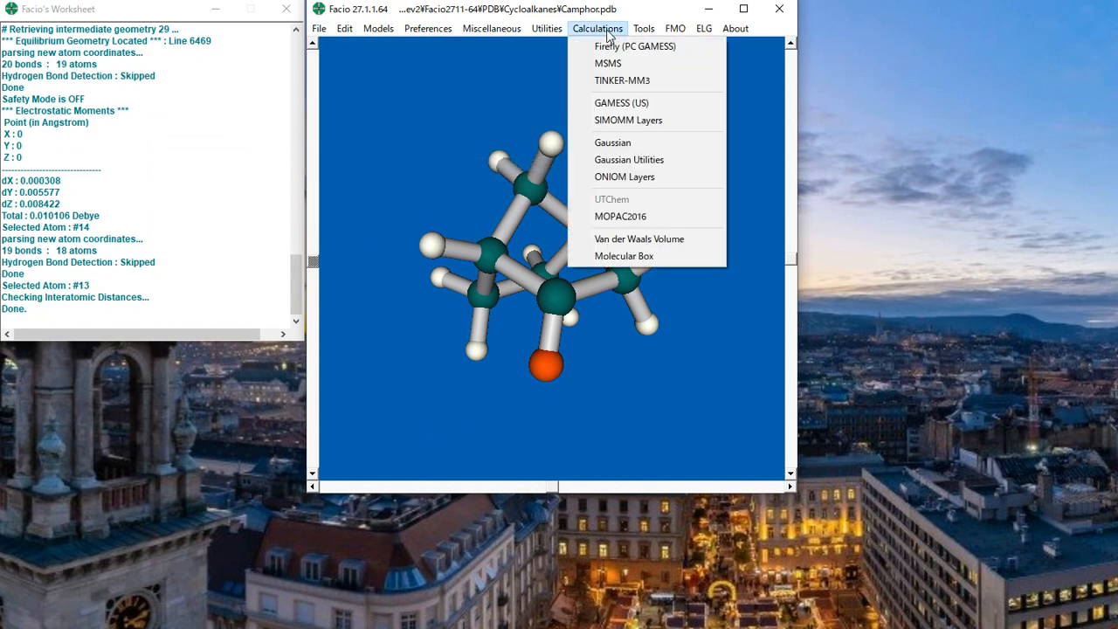
{"action": "left_click", "coordinate": [700, 103]}
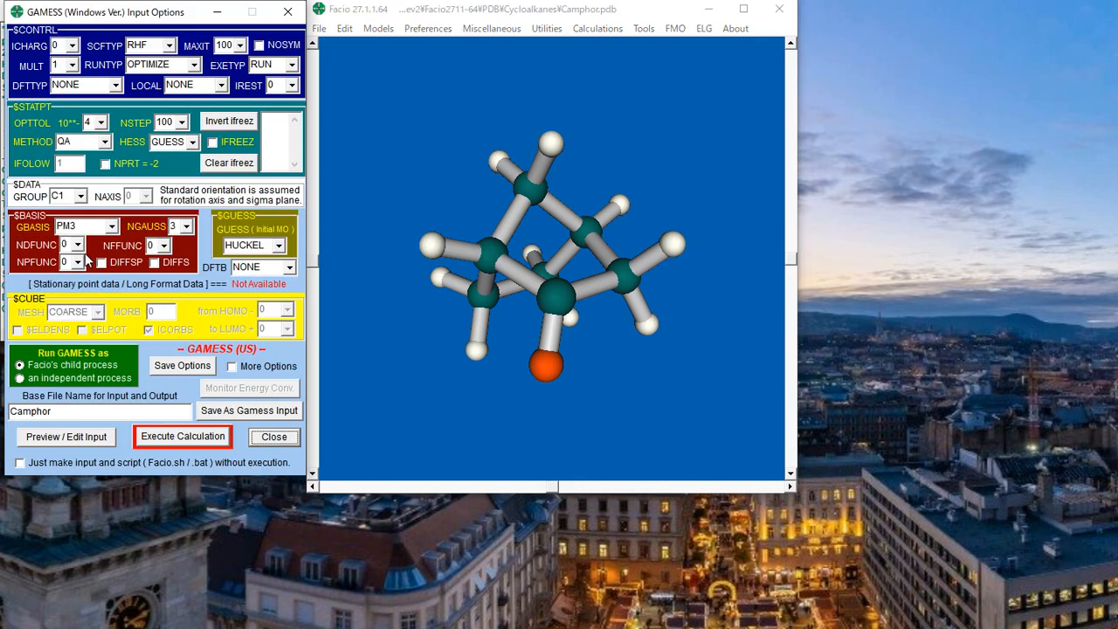
{"action": "left_click", "coordinate": [217, 439]}
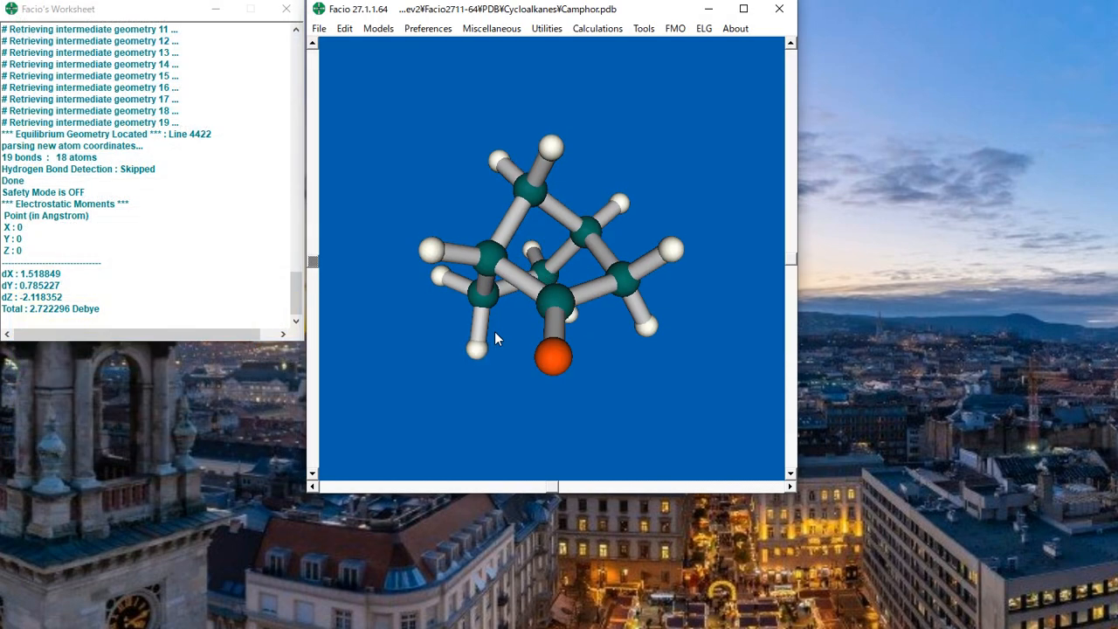
Save the optimized ketone geometry to Camphor.pdb
{"action": "left_click_drag", "start_coordinate": [449, 407], "coordinate": [514, 364]}
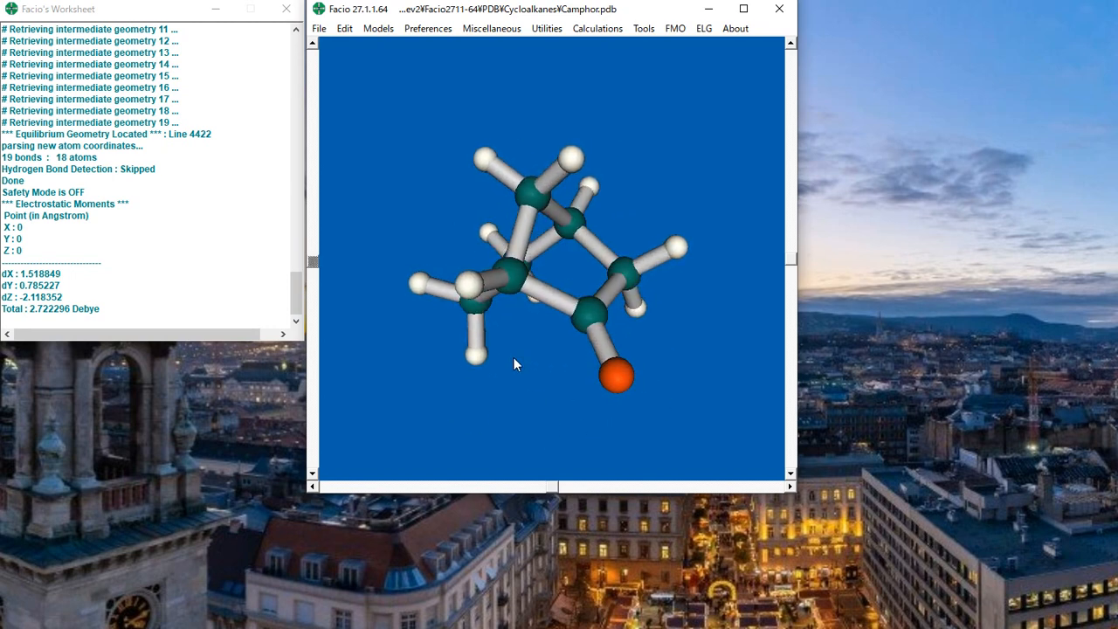
{"action": "left_click", "coordinate": [319, 29]}
{"action": "left_click", "coordinate": [361, 166]}
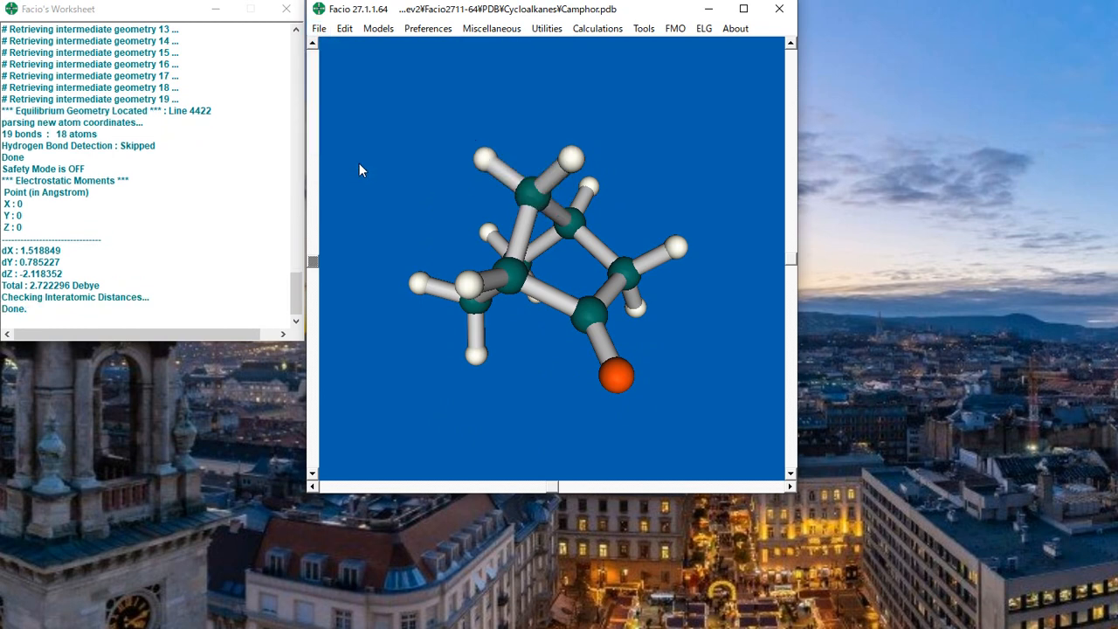
Replace both hydrogens on the one-carbon bridge and the hydrogen on the bridgehead next to the carbonyl with CH3 groups
{"action": "left_click_drag", "start_coordinate": [378, 133], "coordinate": [356, 74]}
{"action": "left_click", "coordinate": [345, 29]}
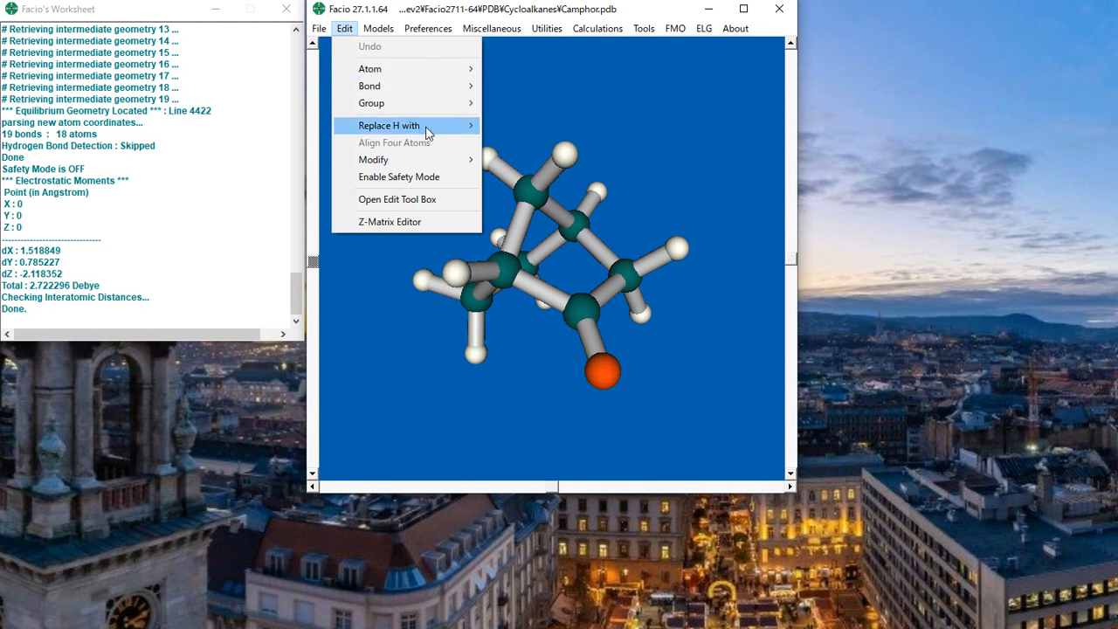
{"action": "mouse_move", "coordinate": [429, 128]}
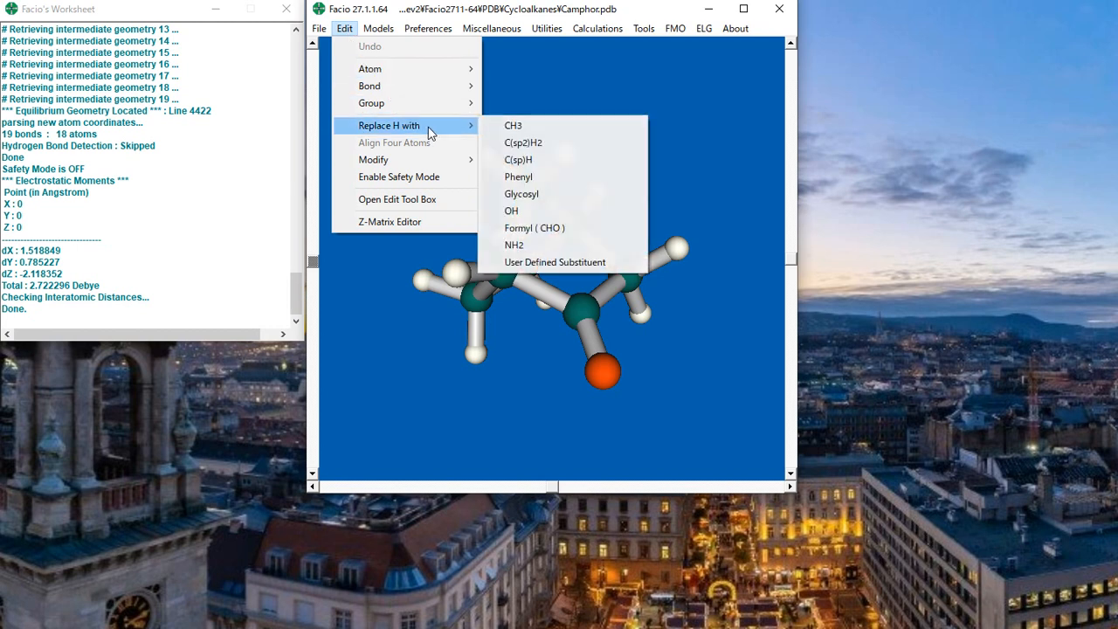
{"action": "left_click", "coordinate": [576, 130]}
{"action": "left_click", "coordinate": [485, 160]}
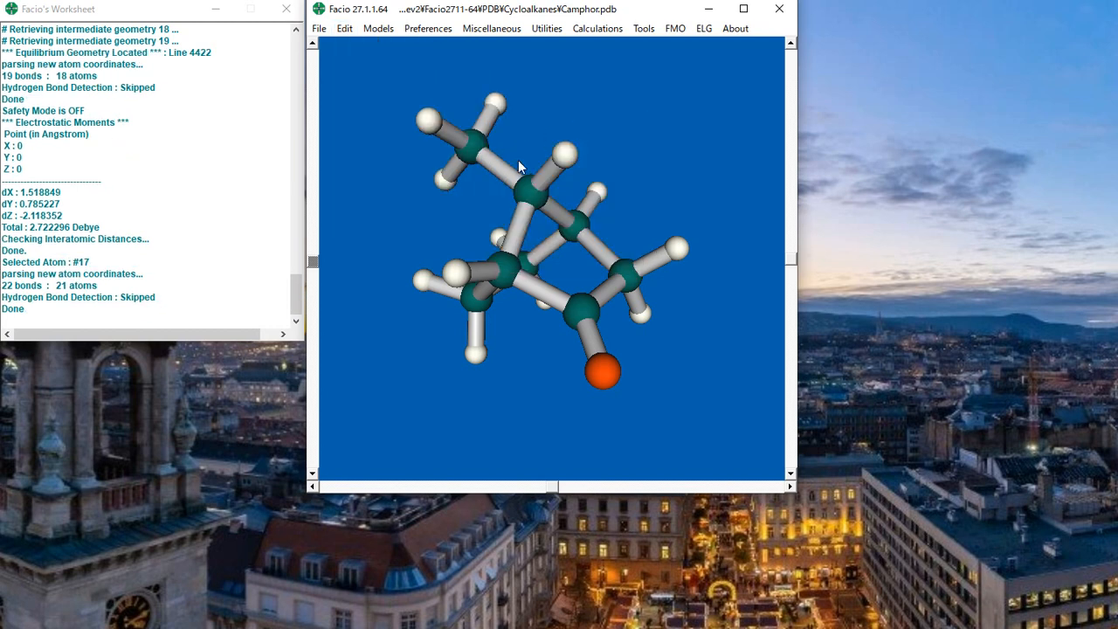
{"action": "left_click", "coordinate": [566, 155]}
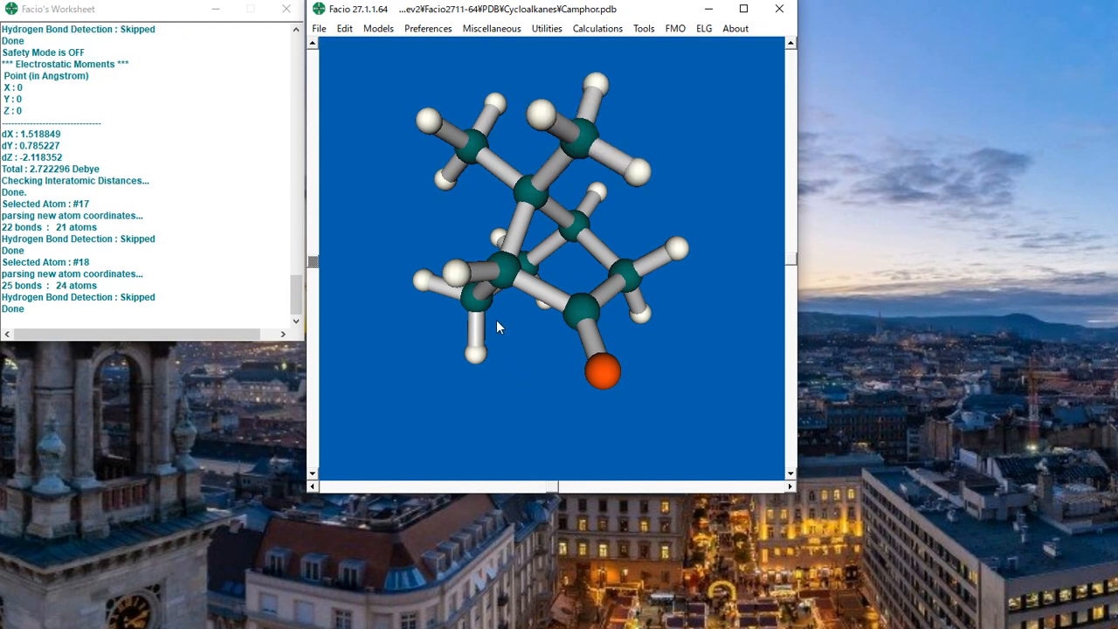
{"action": "left_click", "coordinate": [455, 278]}
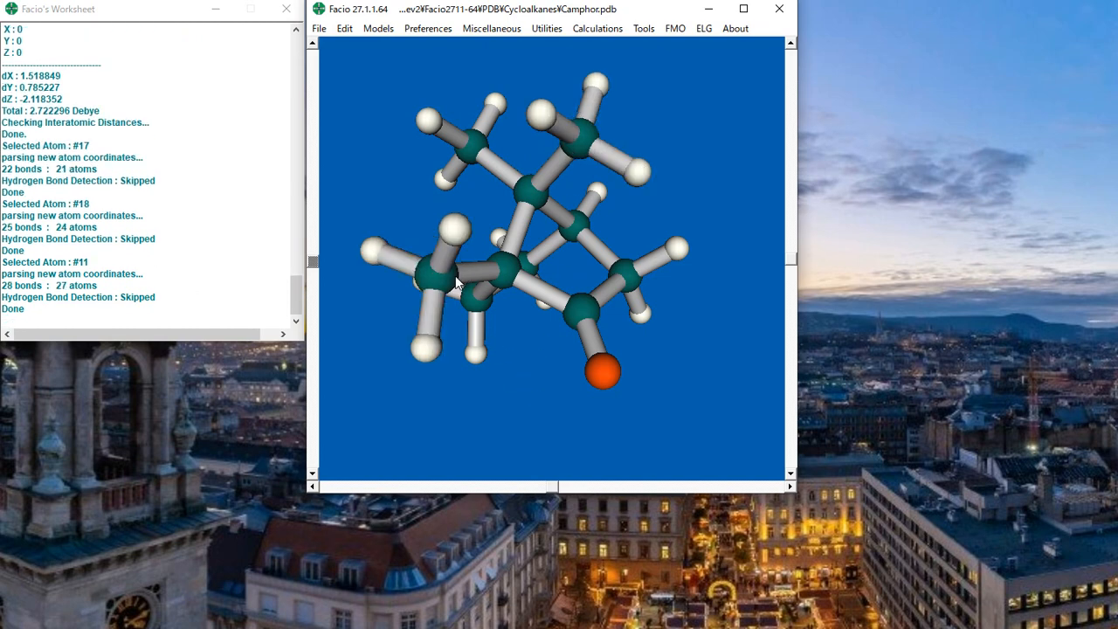
Save the trimethylated molecule and run a GAMESS (US) PM3 geometry optimization on it with base file name Camphor
{"action": "left_click_drag", "start_coordinate": [518, 408], "coordinate": [474, 381]}
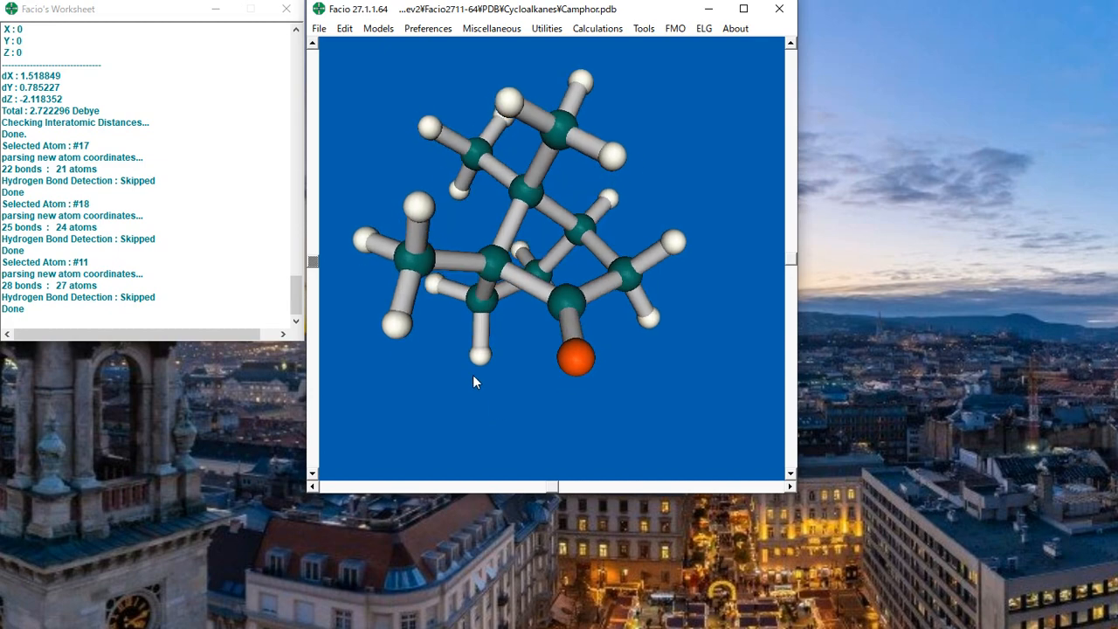
{"action": "left_click", "coordinate": [318, 28]}
{"action": "left_click", "coordinate": [374, 165]}
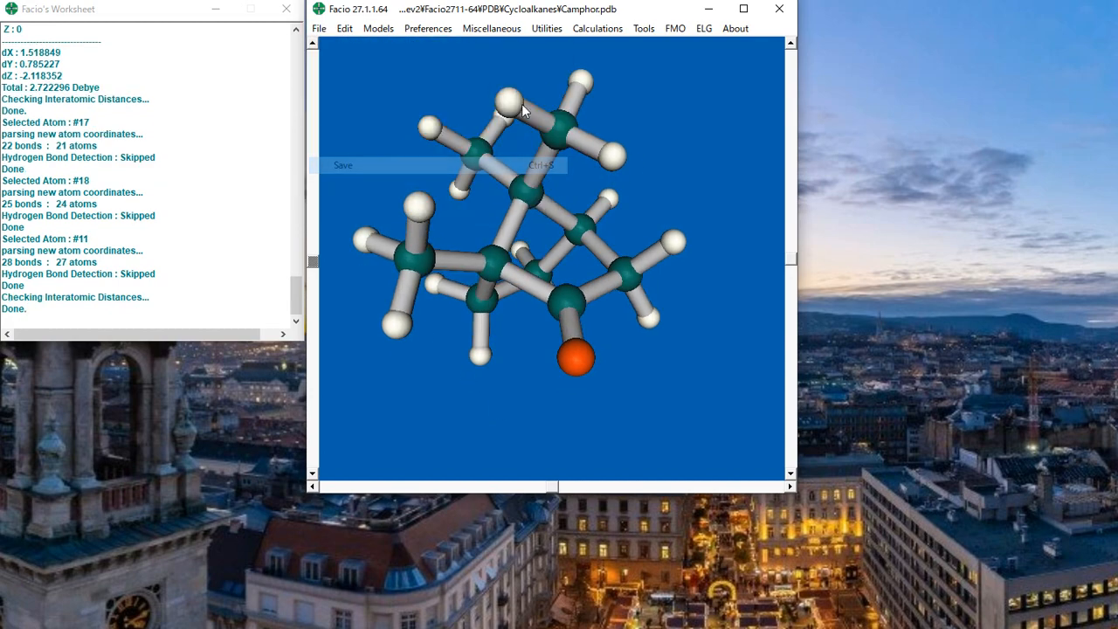
{"action": "left_click", "coordinate": [598, 27]}
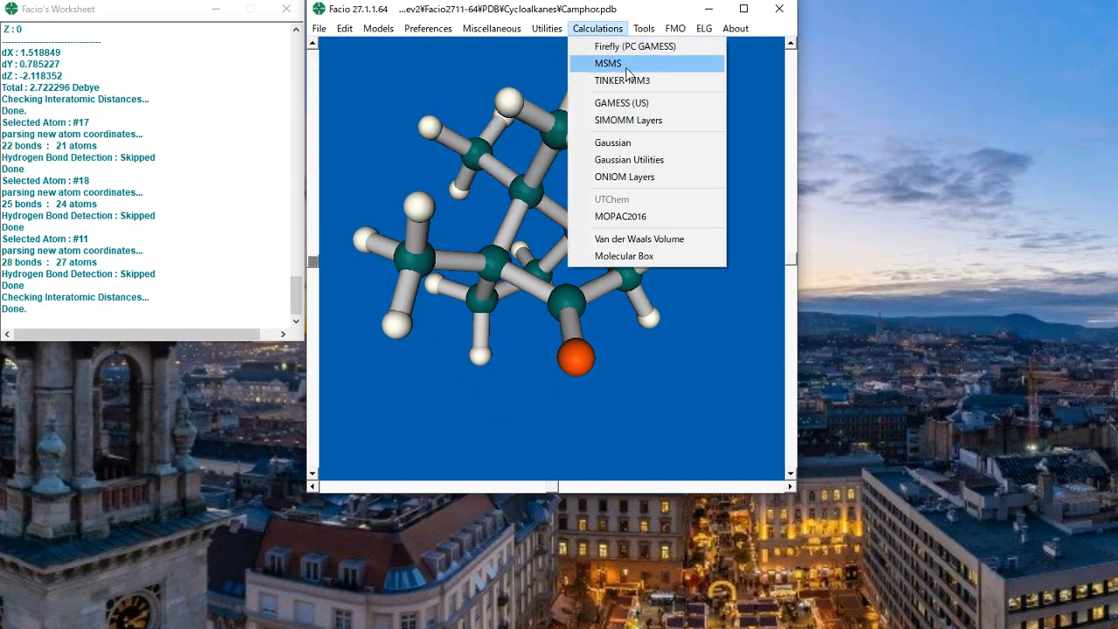
{"action": "left_click", "coordinate": [670, 102]}
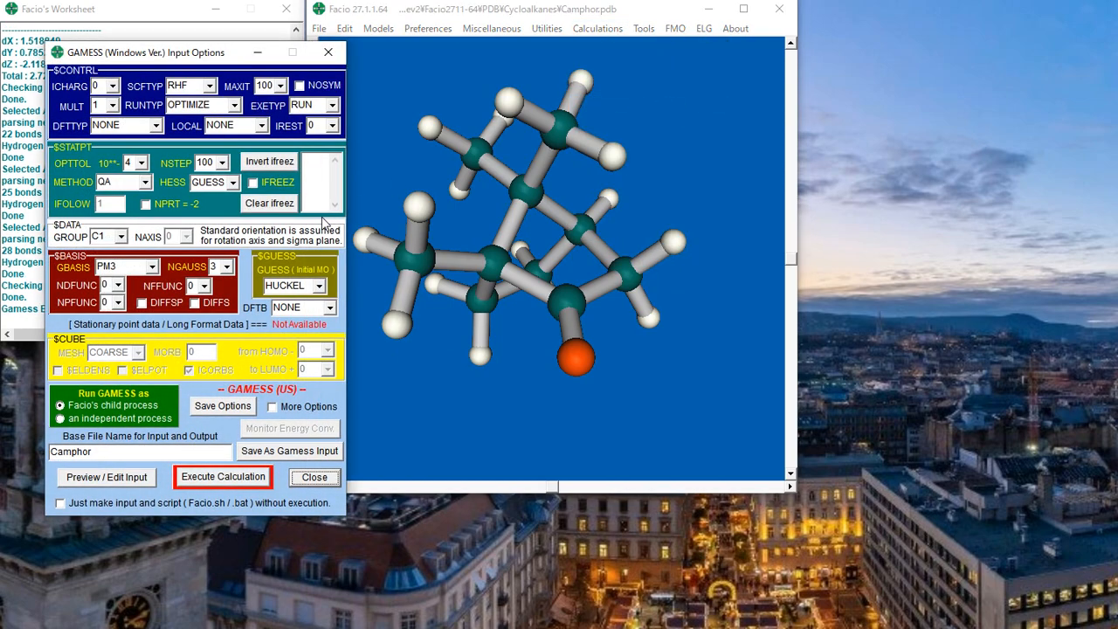
{"action": "left_click", "coordinate": [250, 480]}
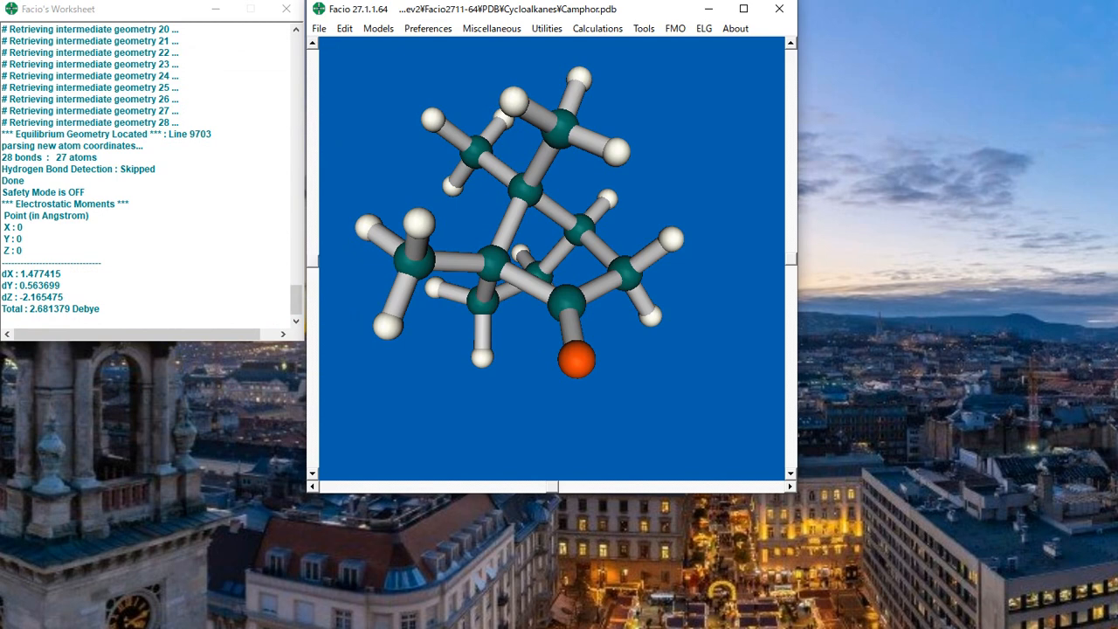
Examine the optimization summary of the camphor run, viewing the Energy, Max Grad and RMS Grad curves, and close it
{"action": "mouse_move", "coordinate": [417, 399]}
{"action": "left_mouse_down"}
{"action": "mouse_move", "coordinate": [494, 427]}
{"action": "mouse_move", "coordinate": [431, 401]}
{"action": "left_mouse_up"}
{"action": "left_click", "coordinate": [492, 28]}
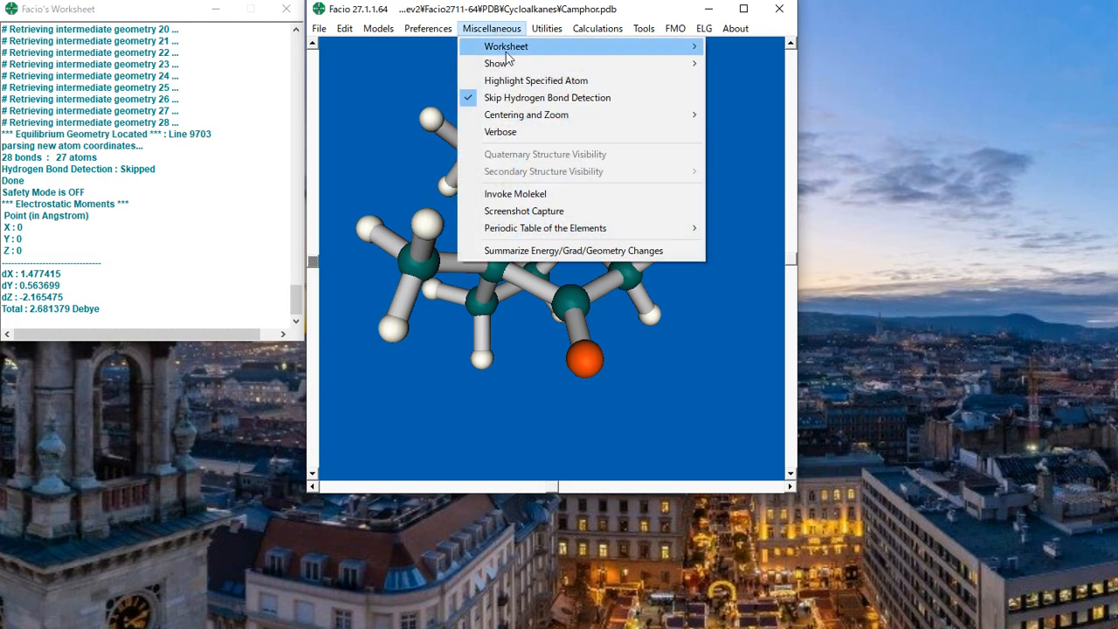
{"action": "left_click", "coordinate": [568, 251]}
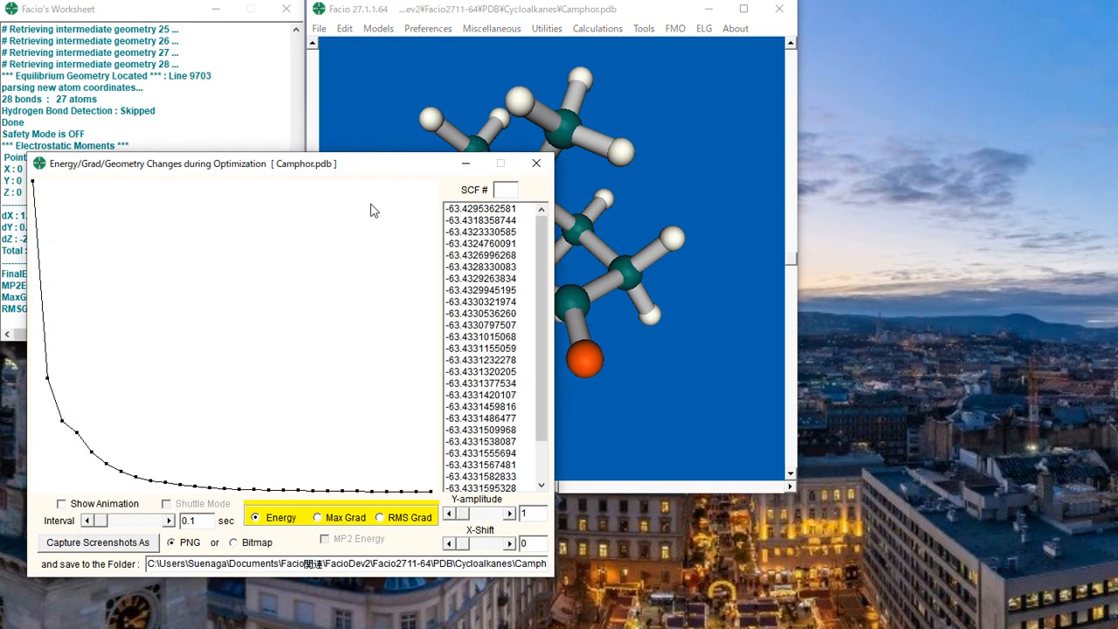
{"action": "left_click_drag", "start_coordinate": [337, 165], "coordinate": [321, 124]}
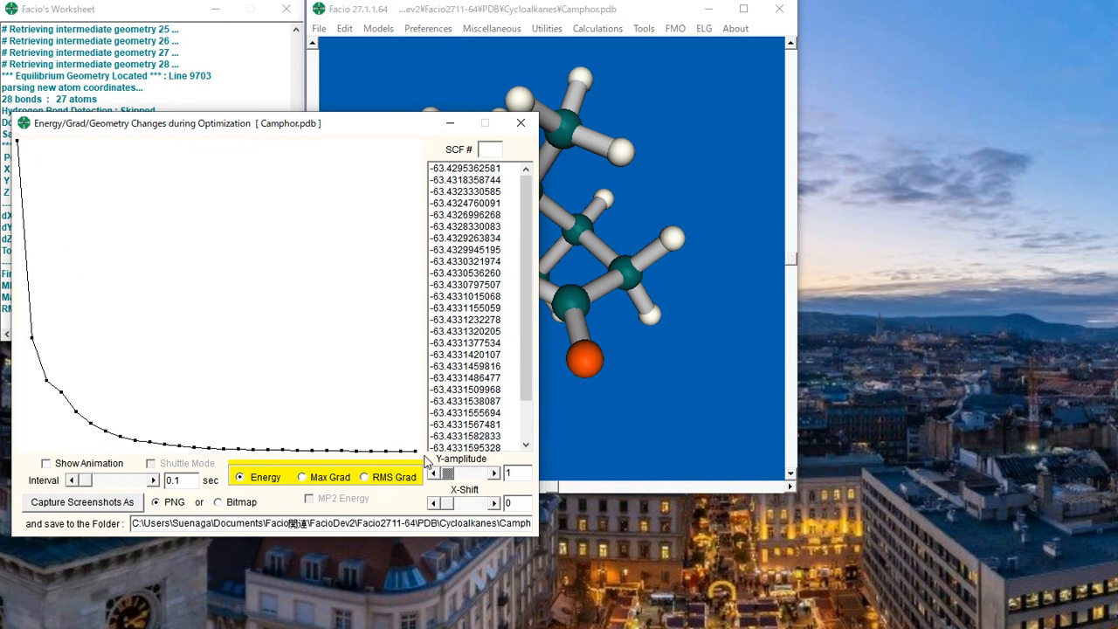
{"action": "left_click_drag", "start_coordinate": [520, 385], "coordinate": [521, 423]}
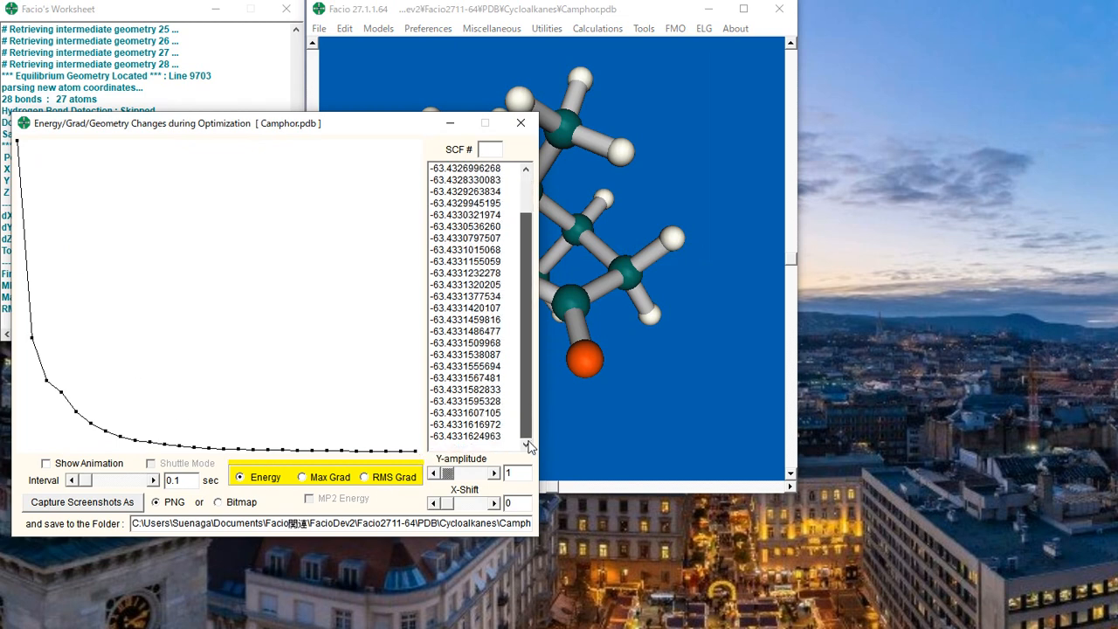
{"action": "left_click", "coordinate": [329, 483]}
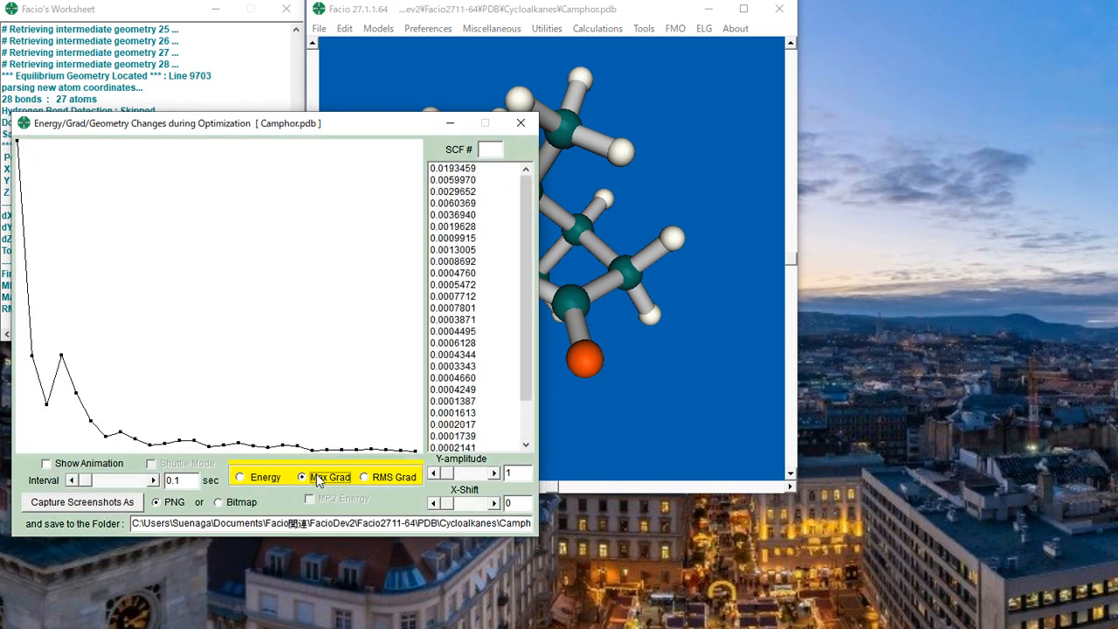
{"action": "left_click", "coordinate": [377, 481]}
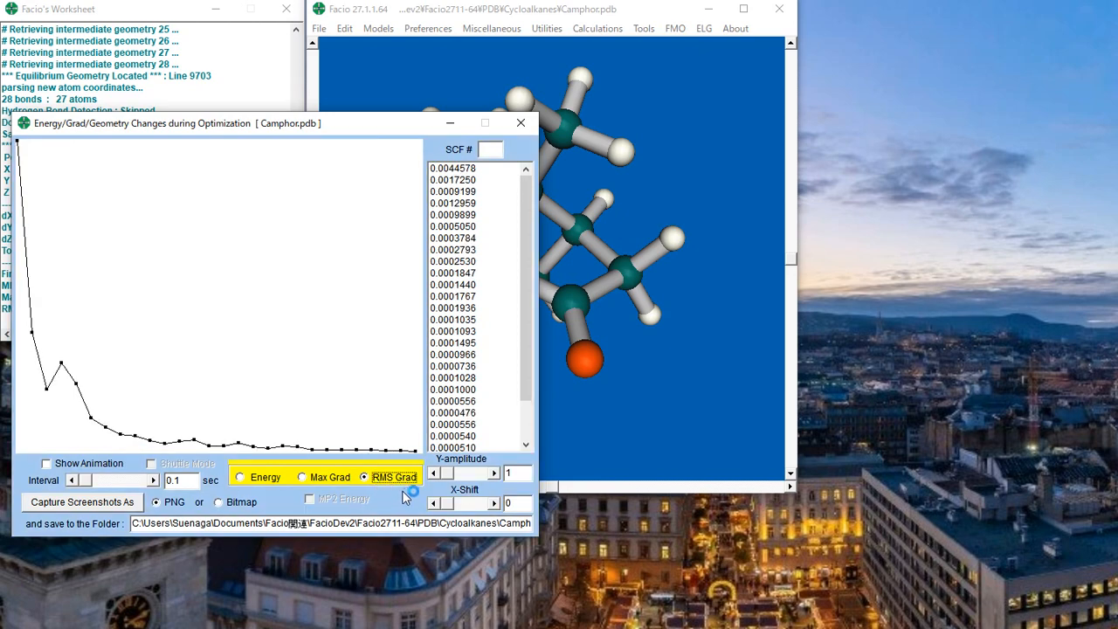
{"action": "left_click", "coordinate": [521, 123]}
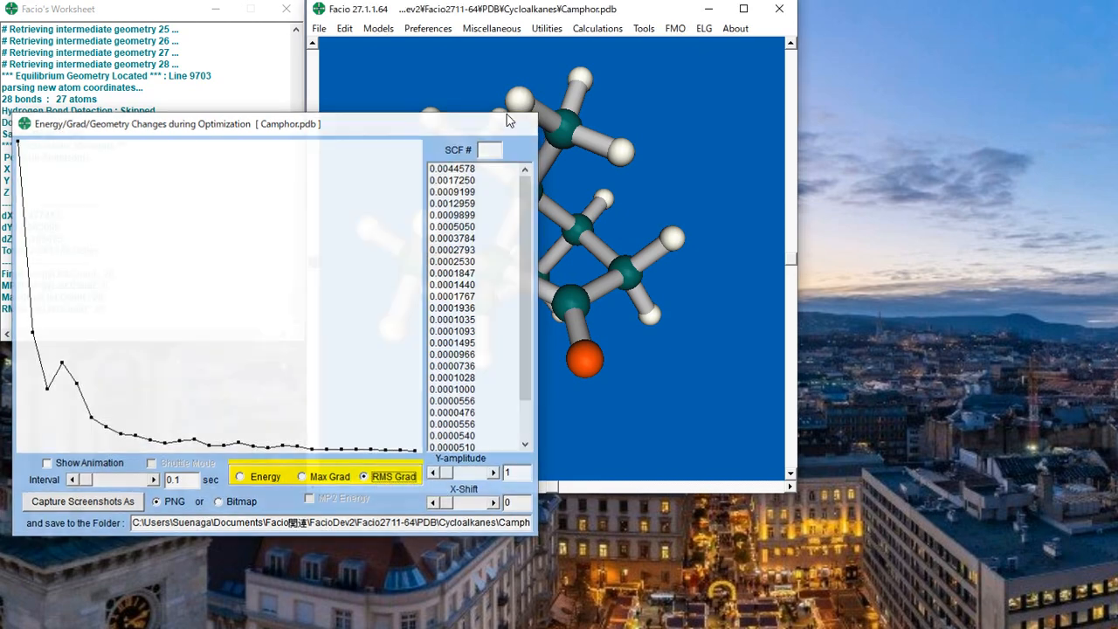
Save the optimized camphor molecule to Camphor.pdb
{"action": "left_click", "coordinate": [320, 33]}
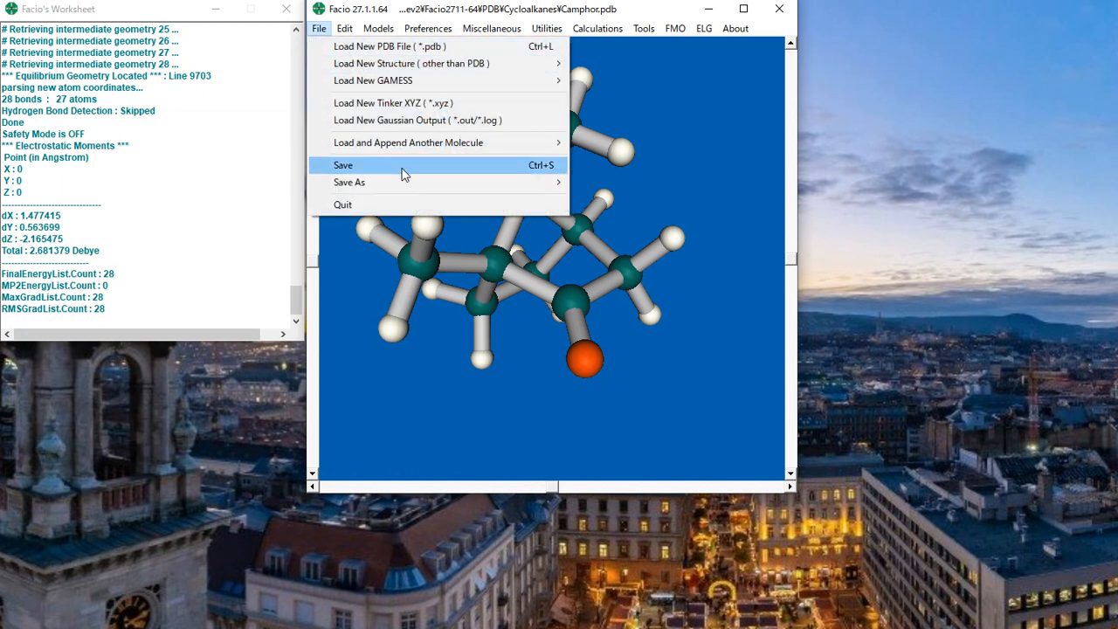
{"action": "left_click", "coordinate": [436, 169]}
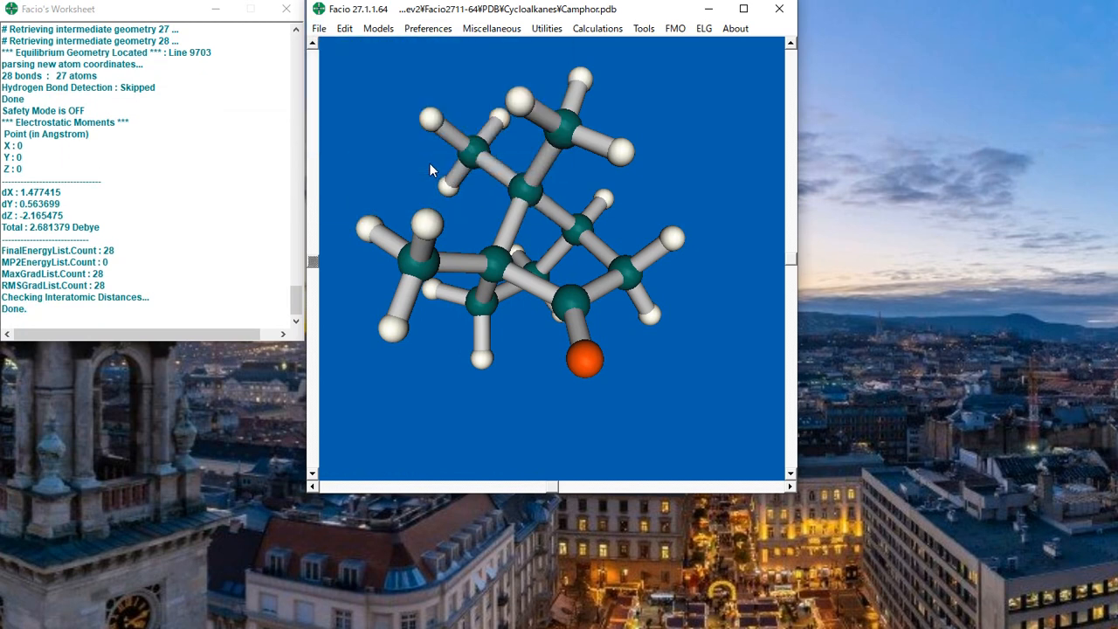